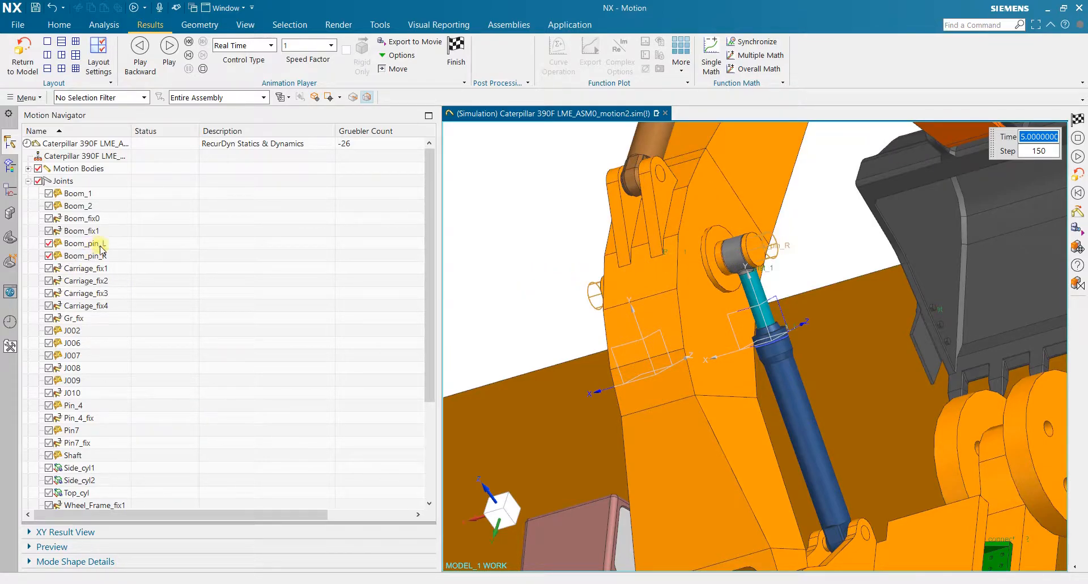
pyautogui.moveTo(814, 238); pyautogui.dragTo(860, 218, button='middle')
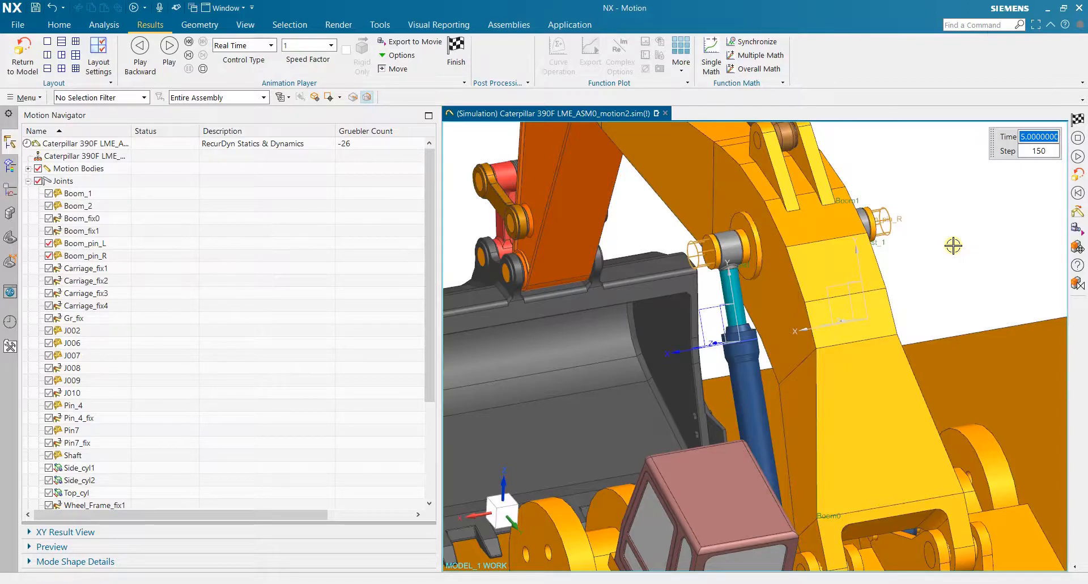
pyautogui.scroll(-6, 953, 245)
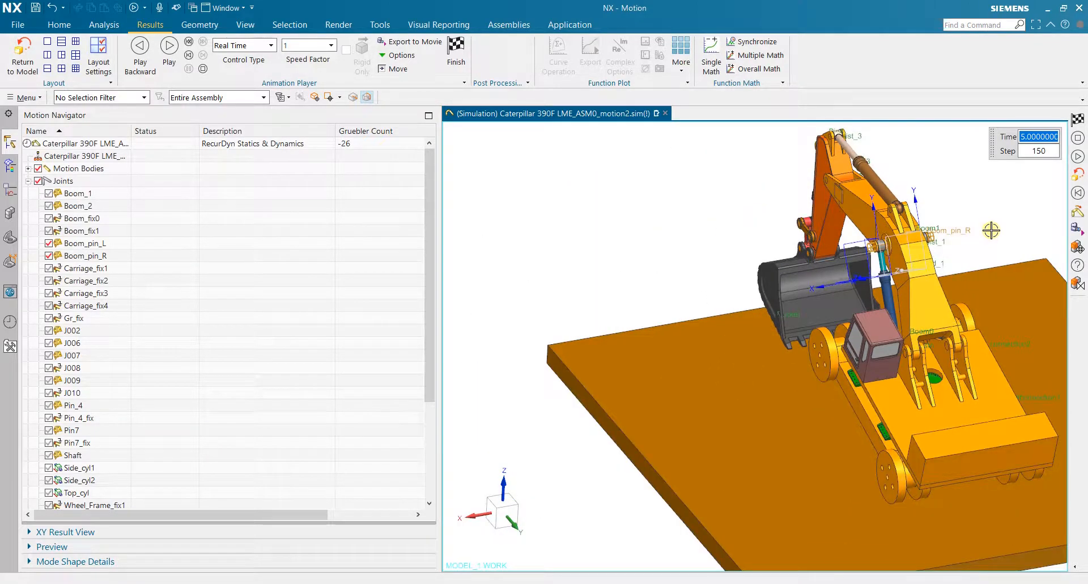
pyautogui.scroll(2, 991, 230)
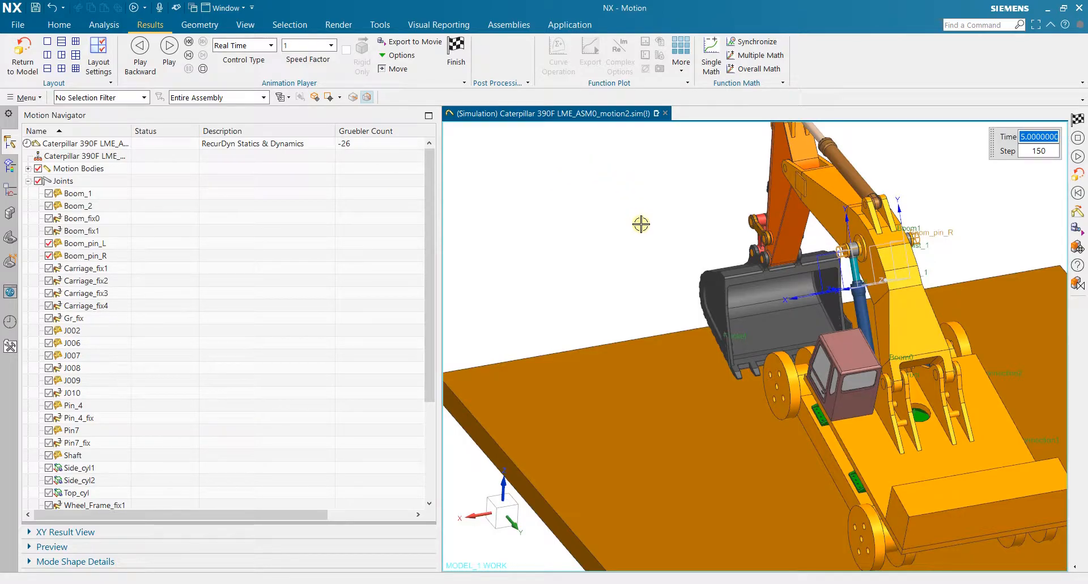
pyautogui.moveTo(641, 228); pyautogui.dragTo(654, 226, button='middle')
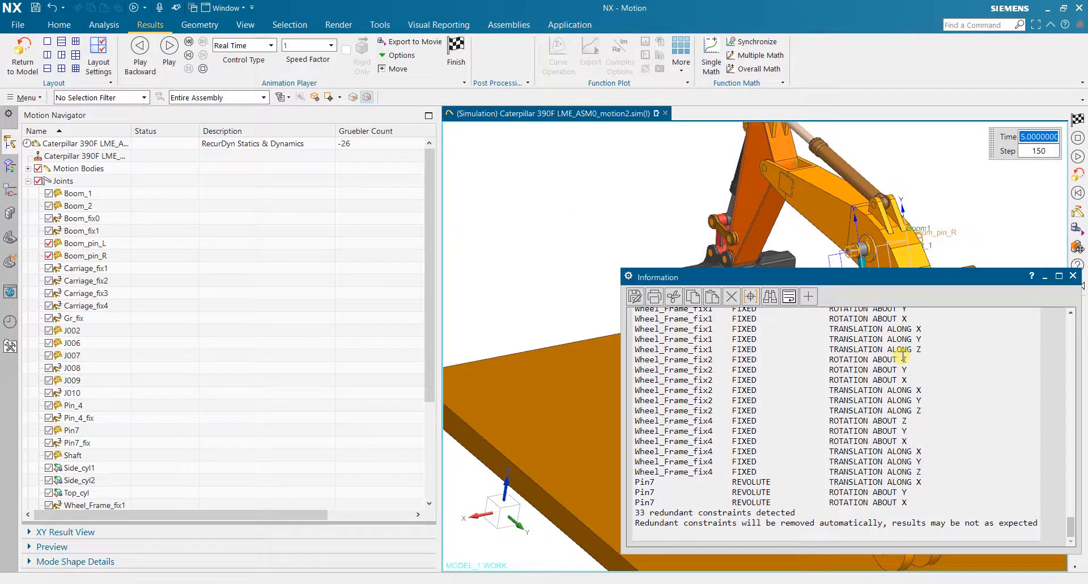
# Step: Review the joints and degrees of freedom listed in the redundant constraint report, and minimize the report window
pyautogui.scroll(10, 901, 354)
pyautogui.scroll(-6, 899, 381)
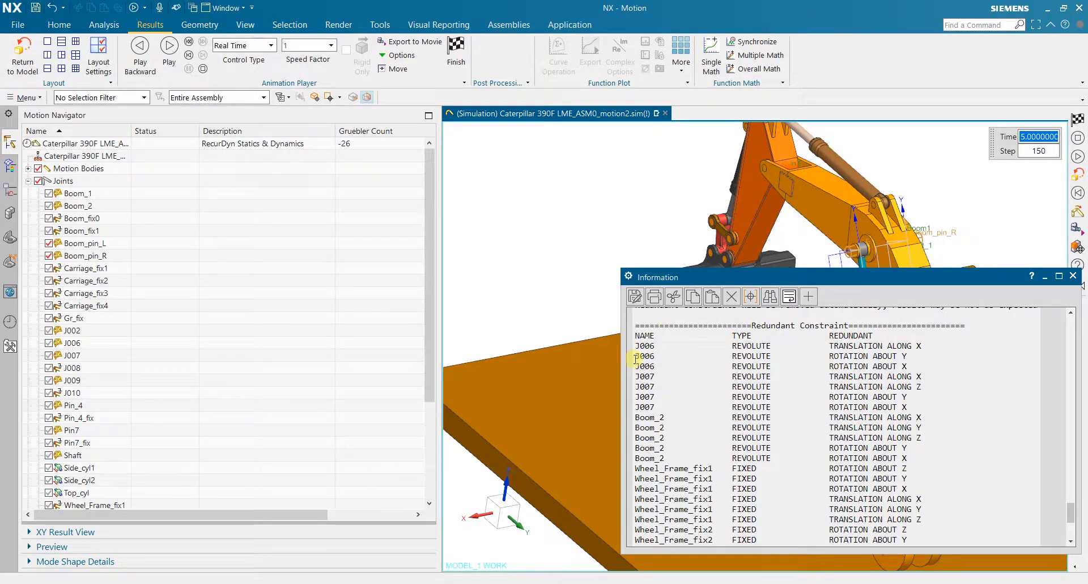
pyautogui.moveTo(640, 345); pyautogui.dragTo(913, 452)
pyautogui.scroll(-1, 913, 451)
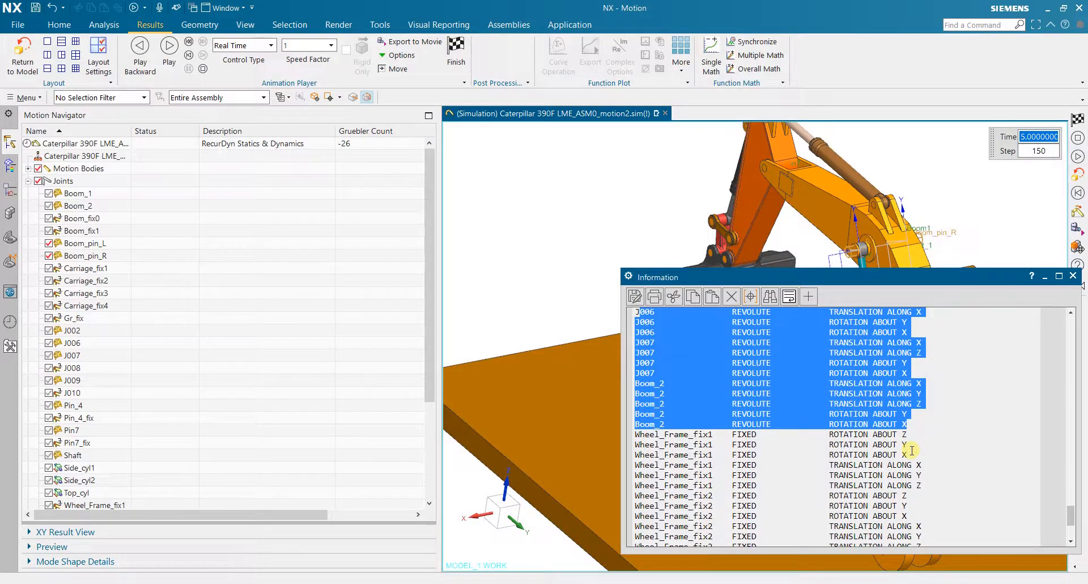
pyautogui.scroll(1, 912, 450)
pyautogui.scroll(-1, 910, 452)
pyautogui.scroll(1, 799, 422)
pyautogui.click(781, 407)
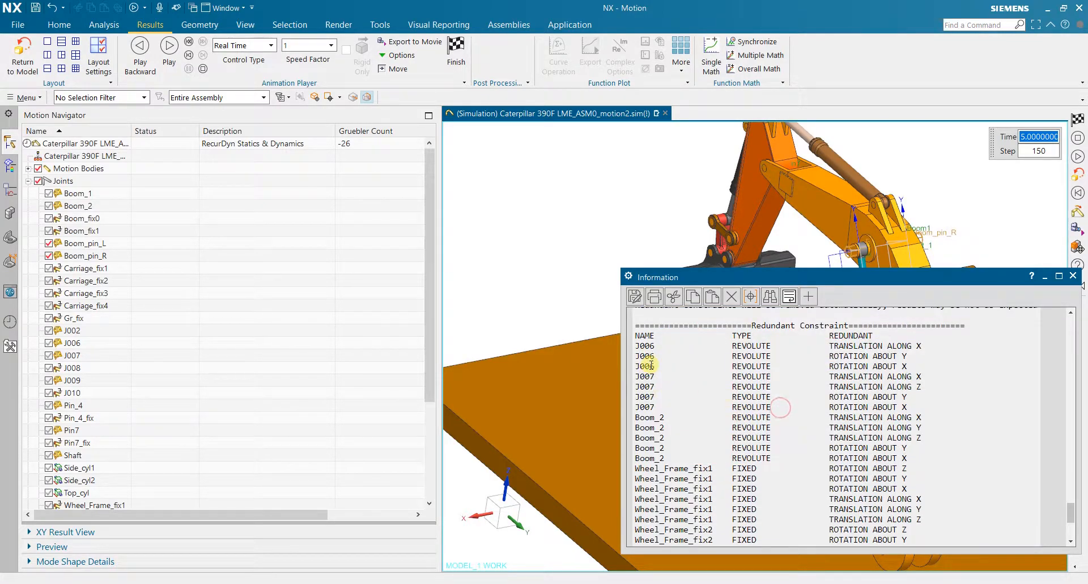
pyautogui.scroll(-6, 674, 385)
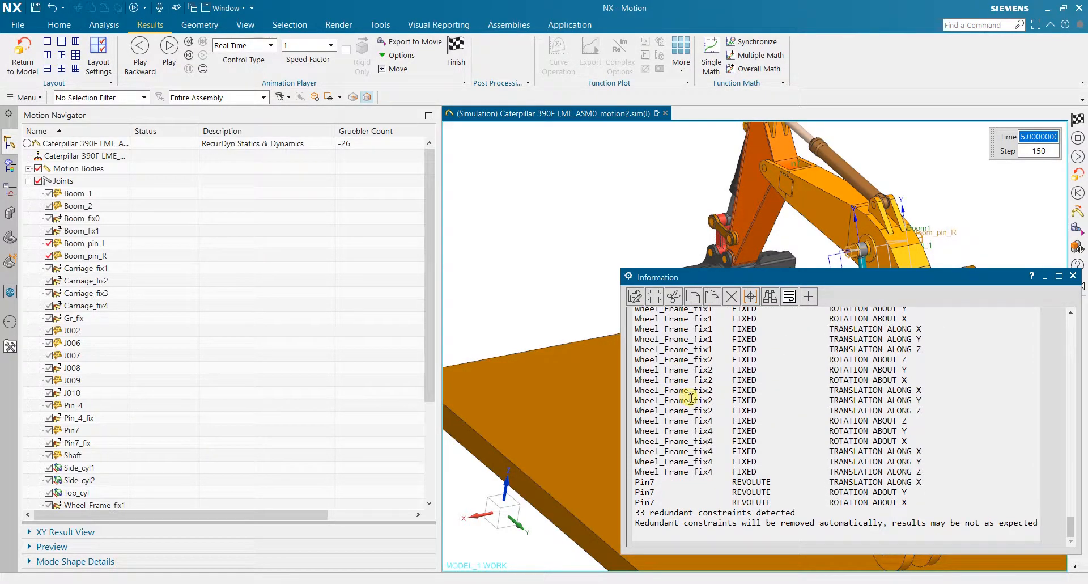
pyautogui.scroll(1, 889, 384)
pyautogui.click(1045, 277)
# Step: Examine the boom's side cylinders up close, including the upper pins and the piston rod's fit in the cylinder bore
pyautogui.moveTo(999, 230); pyautogui.dragTo(938, 219, button='middle')
pyautogui.scroll(4, 918, 266)
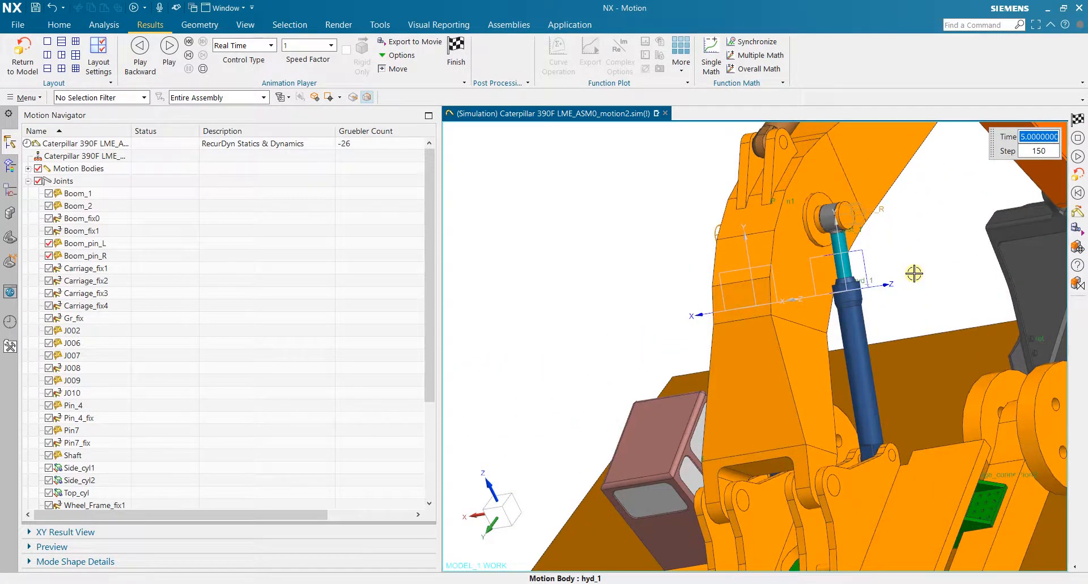
pyautogui.moveTo(914, 274); pyautogui.dragTo(969, 260, button='middle')
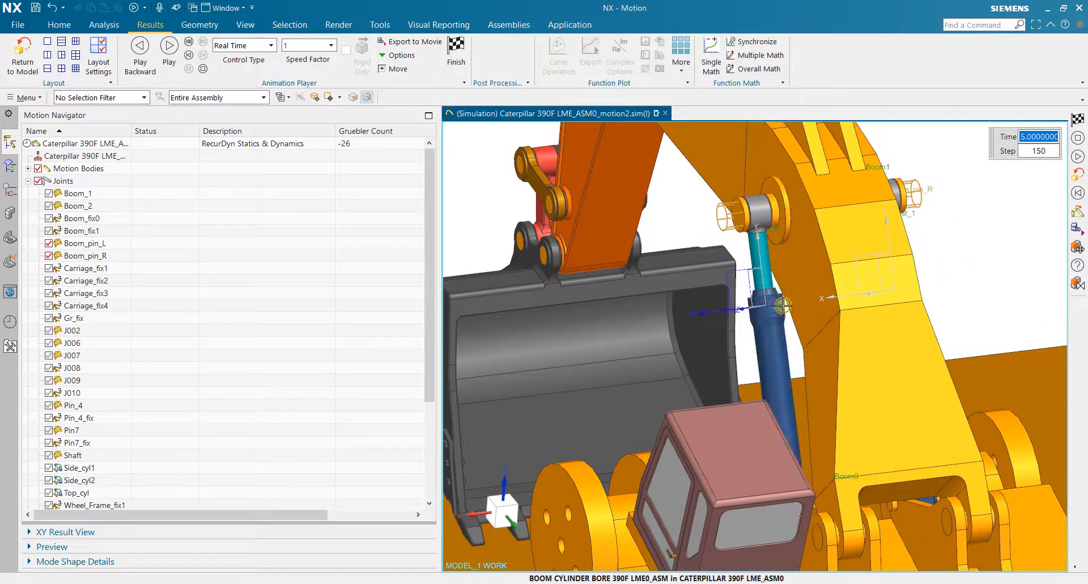
pyautogui.scroll(4, 798, 311)
pyautogui.moveTo(797, 311); pyautogui.dragTo(807, 336, button='middle')
pyautogui.scroll(-5, 808, 336)
pyautogui.scroll(5, 804, 414)
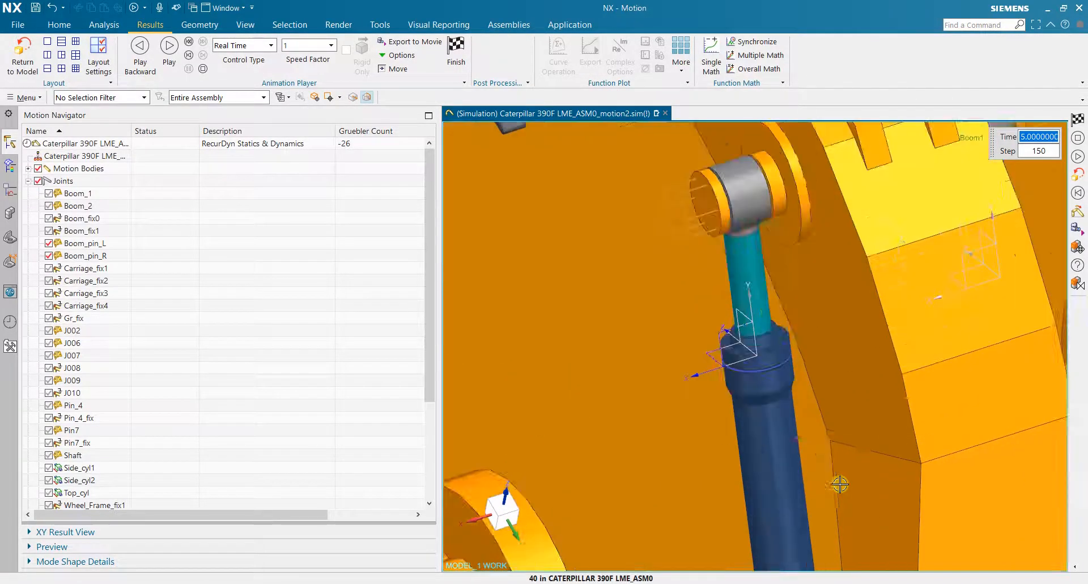
pyautogui.scroll(3, 764, 309)
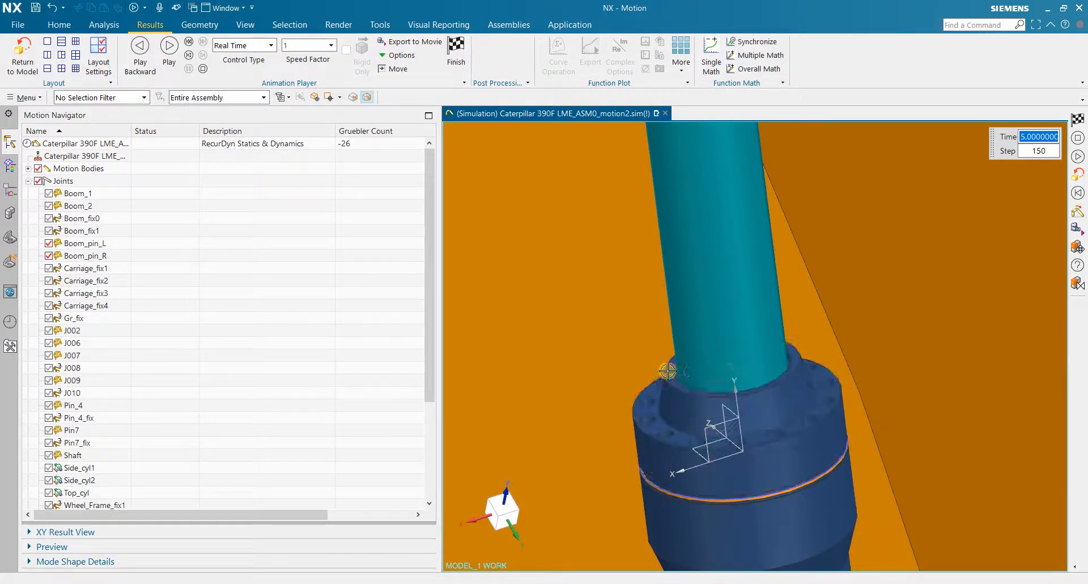
pyautogui.scroll(-5, 801, 375)
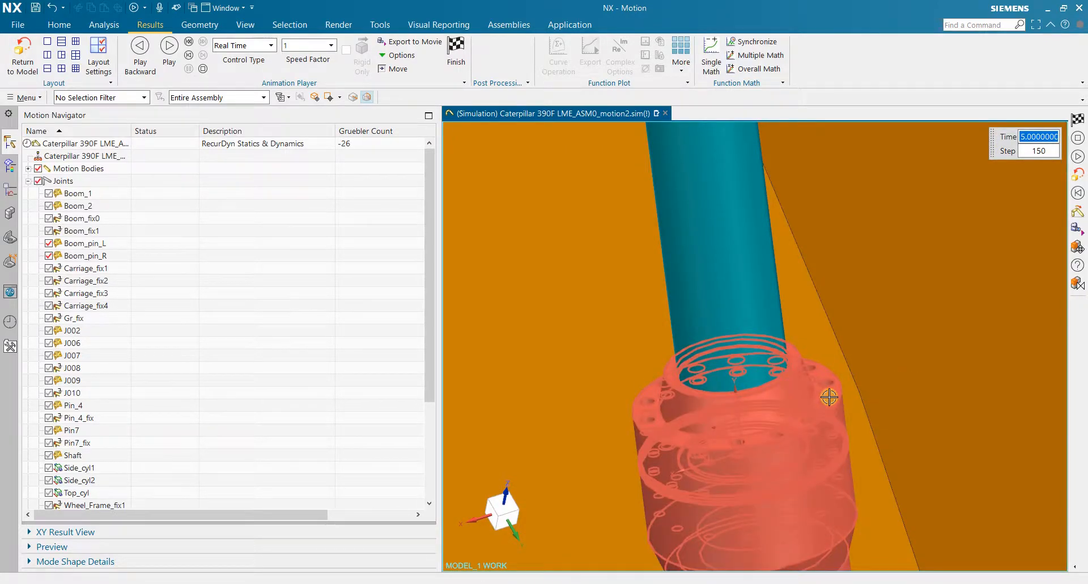
pyautogui.scroll(-10, 829, 397)
pyautogui.moveTo(877, 230); pyautogui.dragTo(877, 203, button='middle')
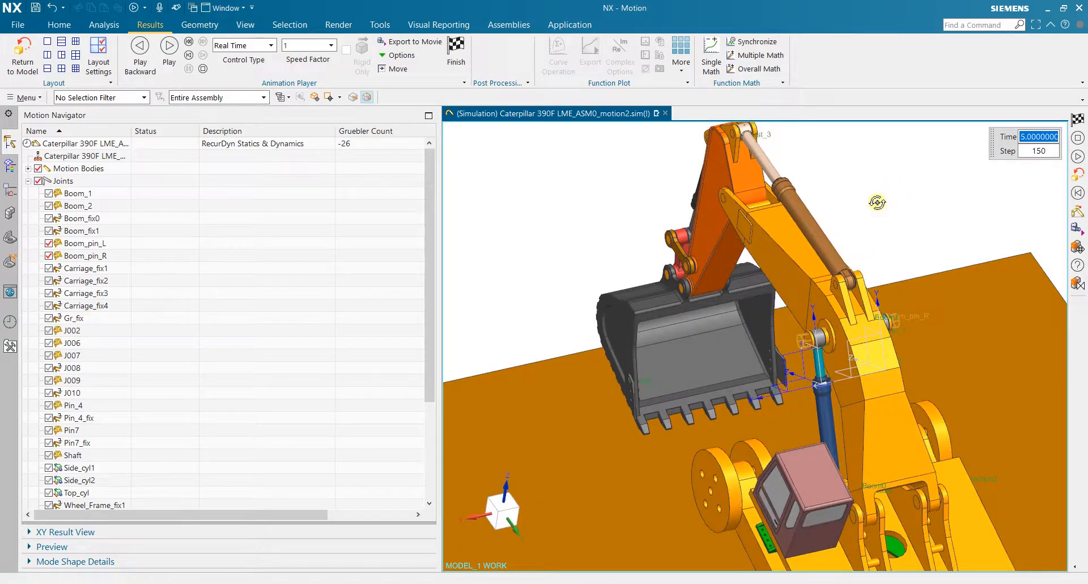
# Step: Plot the relative force magnitude of the Side_cyl1 joint in a new graph window
pyautogui.scroll(-4, 114, 294)
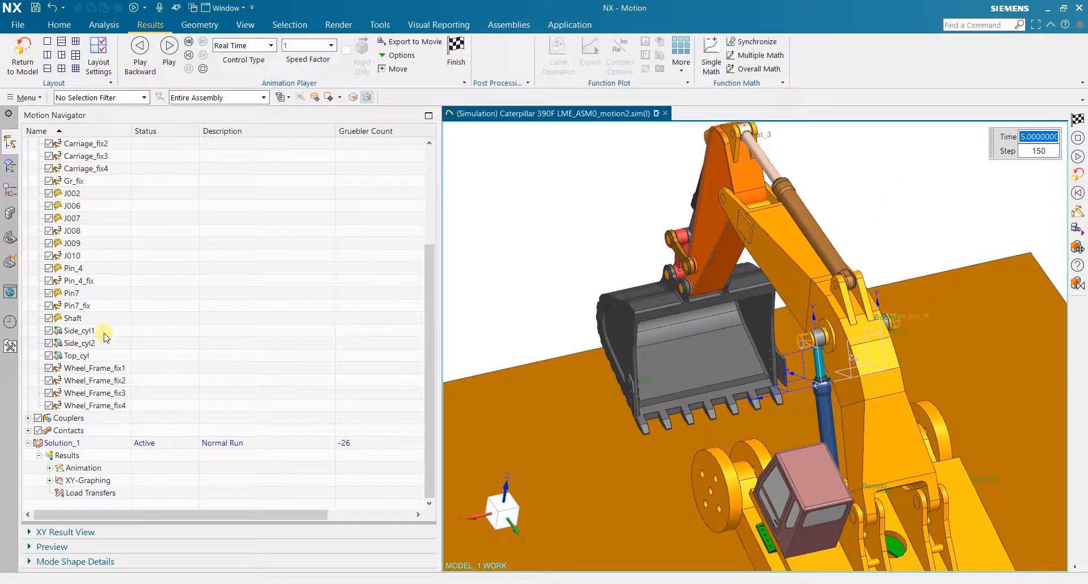
pyautogui.click(86, 331)
pyautogui.click(97, 531)
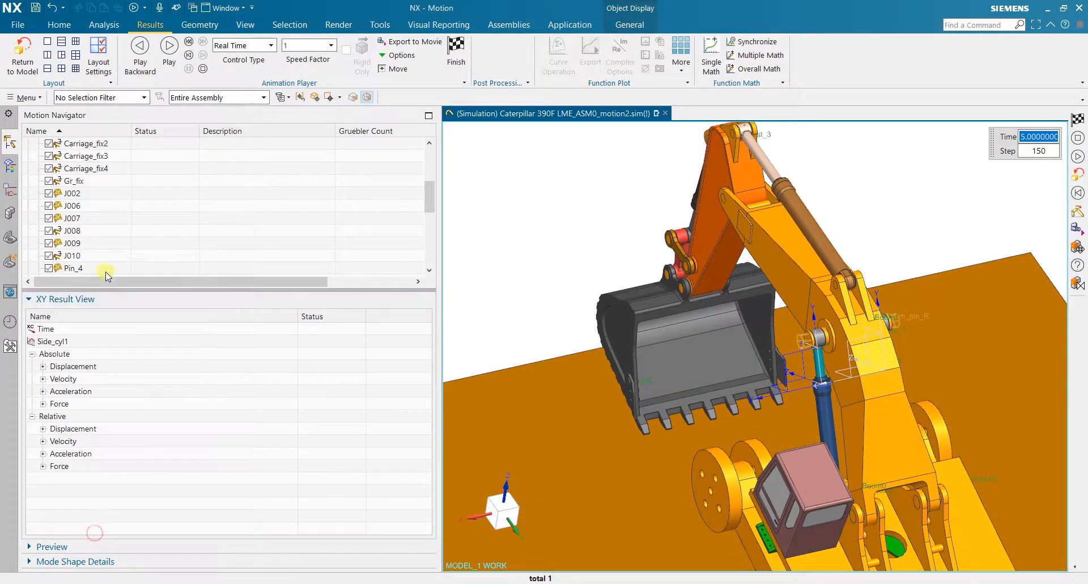
pyautogui.scroll(-4, 112, 240)
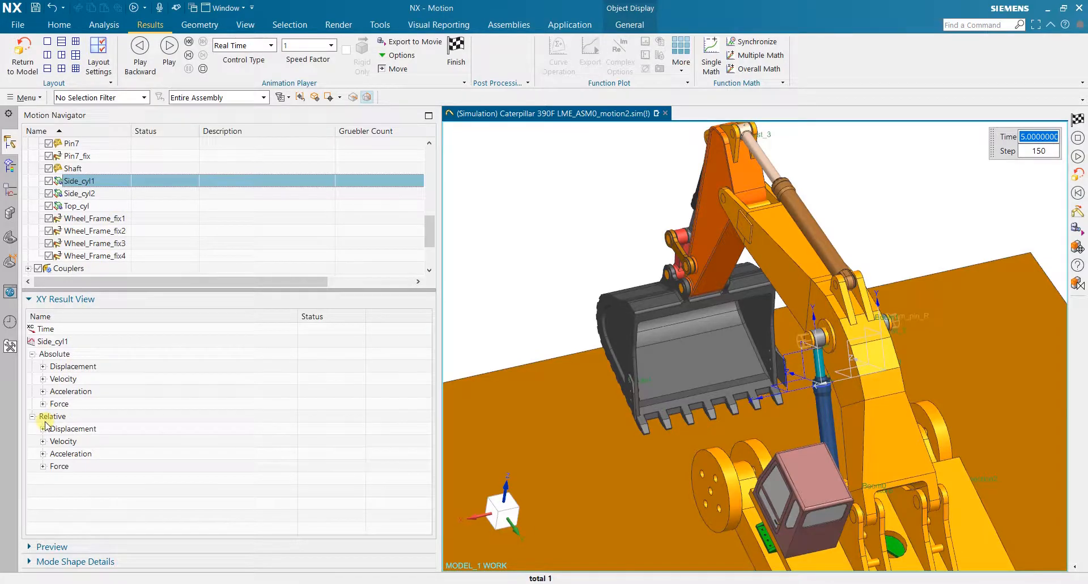
pyautogui.click(42, 465)
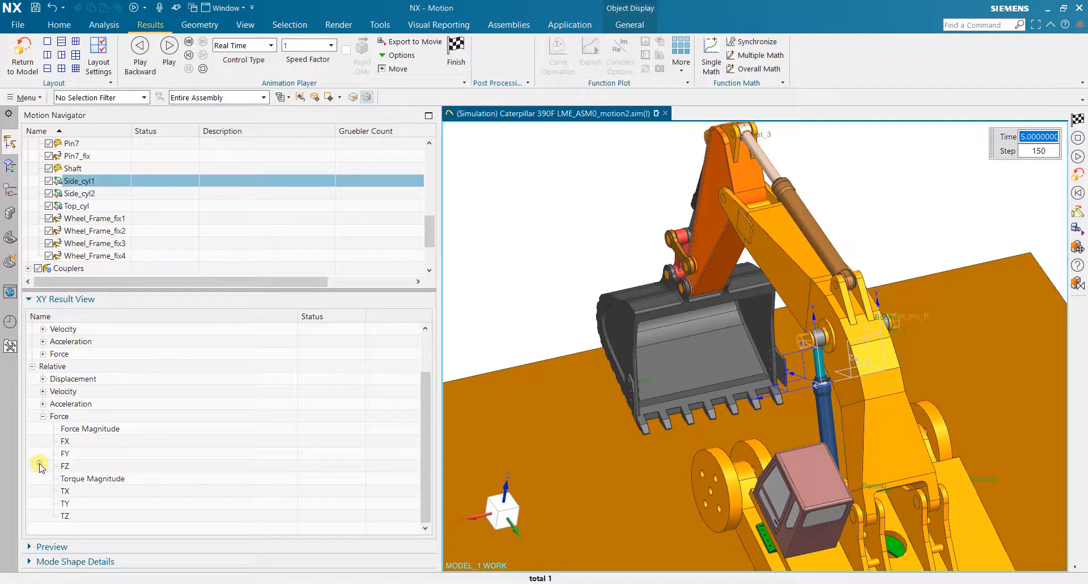
pyautogui.click(108, 426)
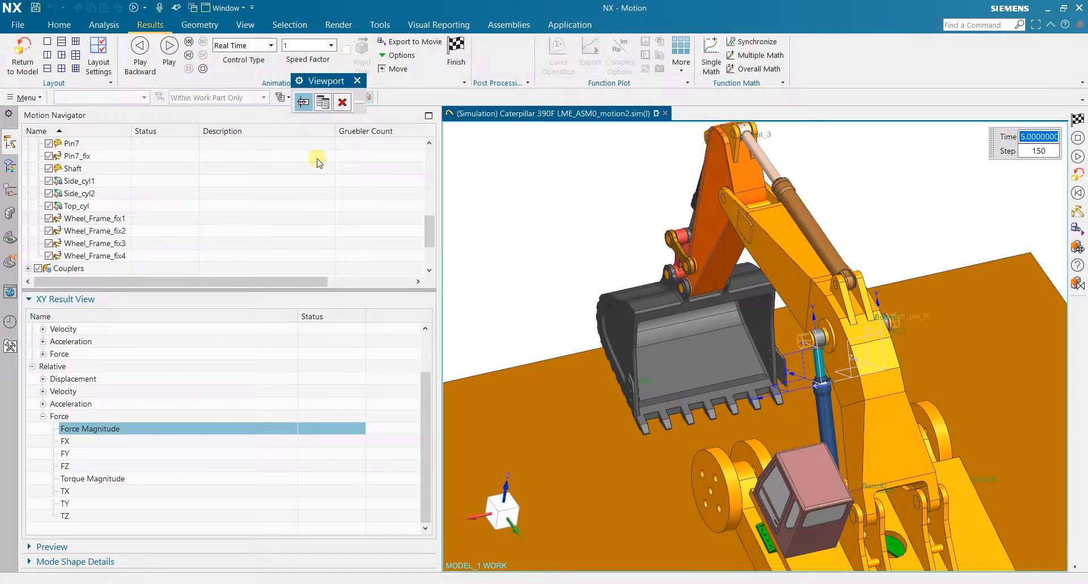
pyautogui.click(323, 103)
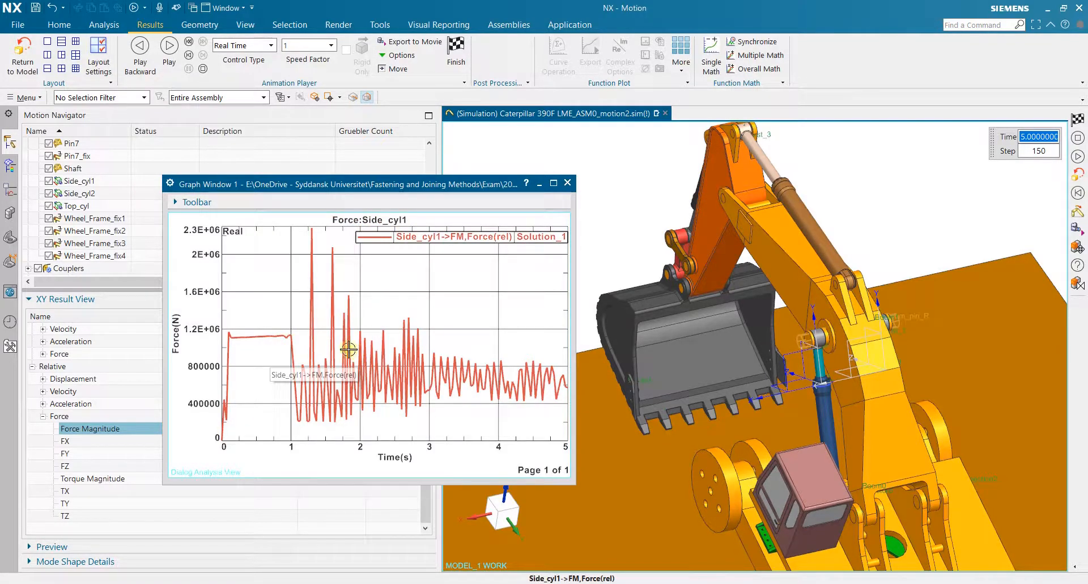
# Step: Plot the relative force magnitude of the Side_cyl2 joint in the graph window
pyautogui.click(106, 194)
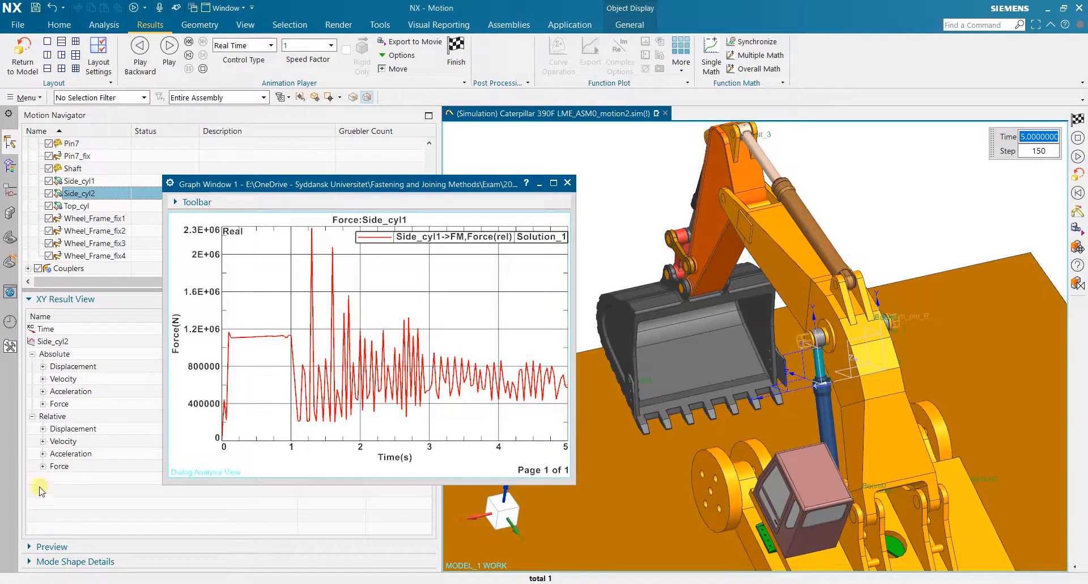
pyautogui.click(42, 466)
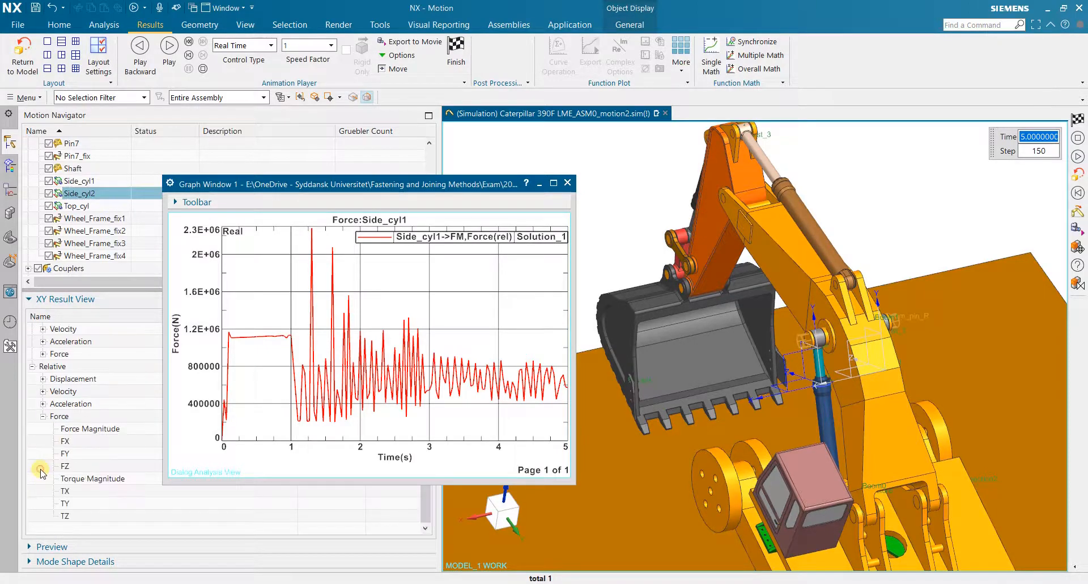
pyautogui.doubleClick(99, 430)
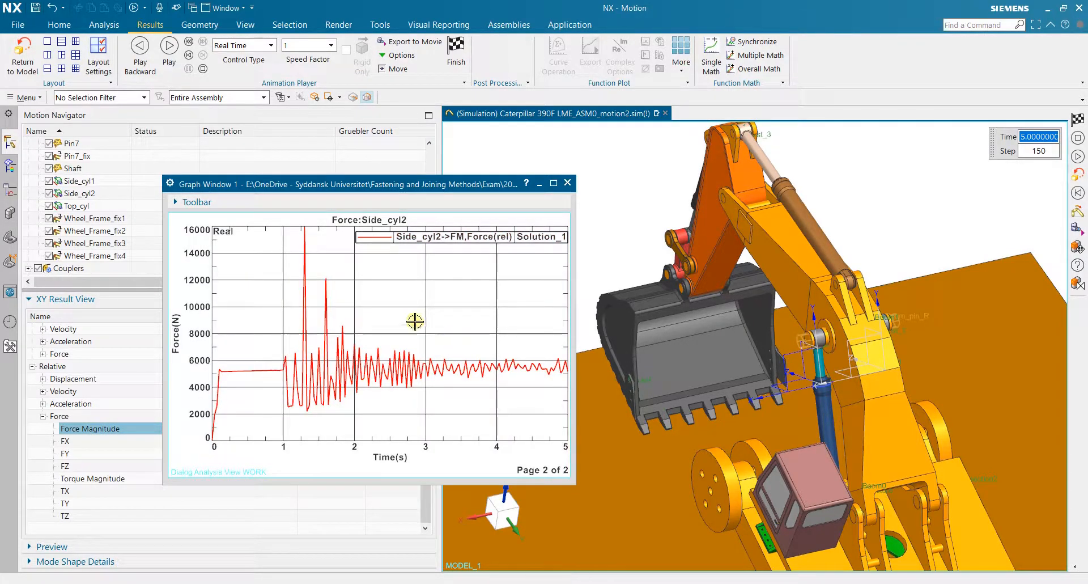
# Step: Compare the Side_cyl1 and Side_cyl2 force graphs page by page, and inspect the matching cylinders on both sides of the boom
pyautogui.click(198, 205)
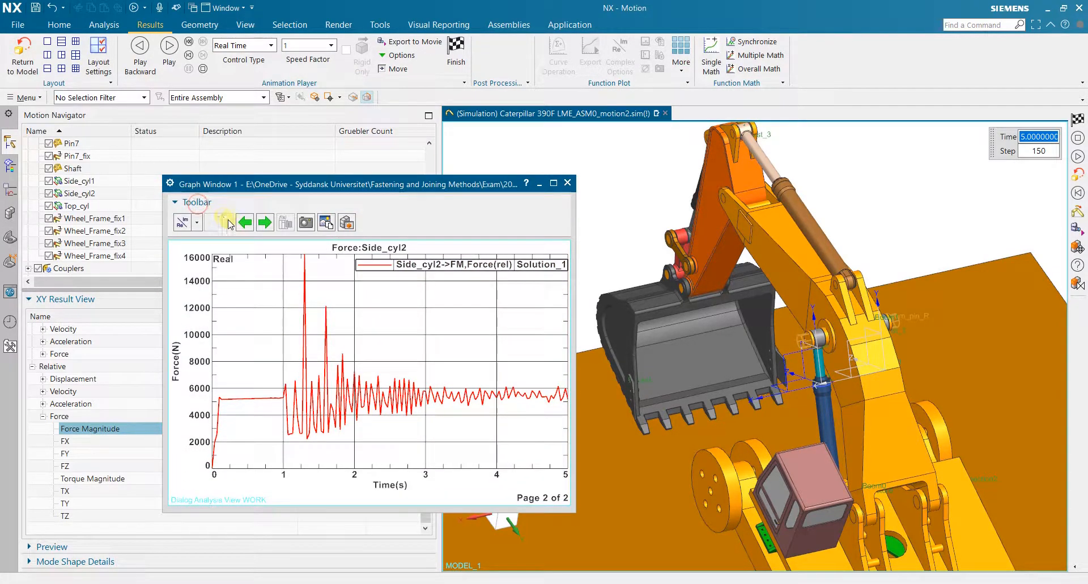
pyautogui.click(245, 223)
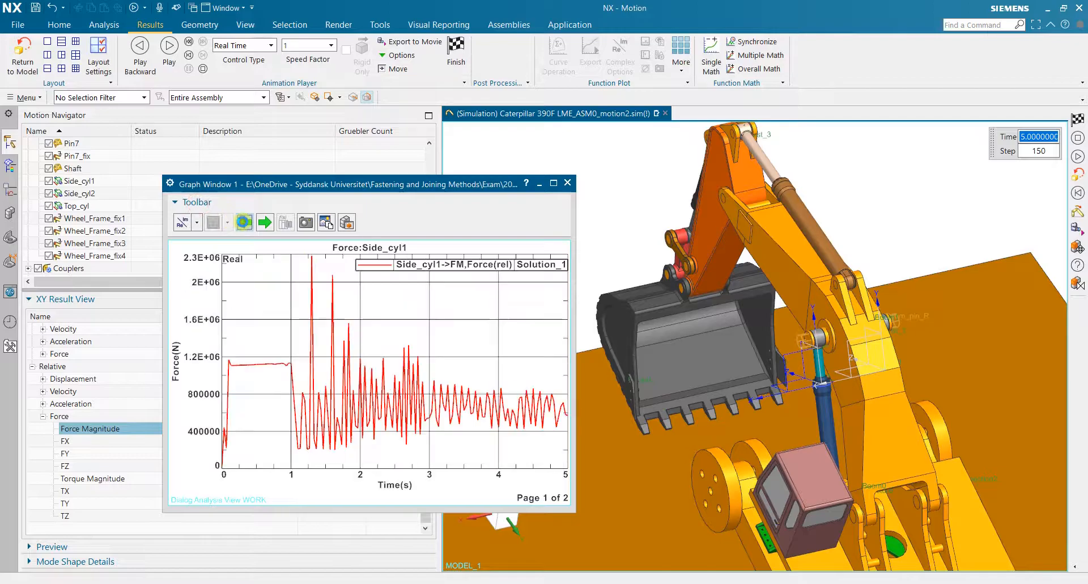
pyautogui.click(264, 224)
pyautogui.click(245, 225)
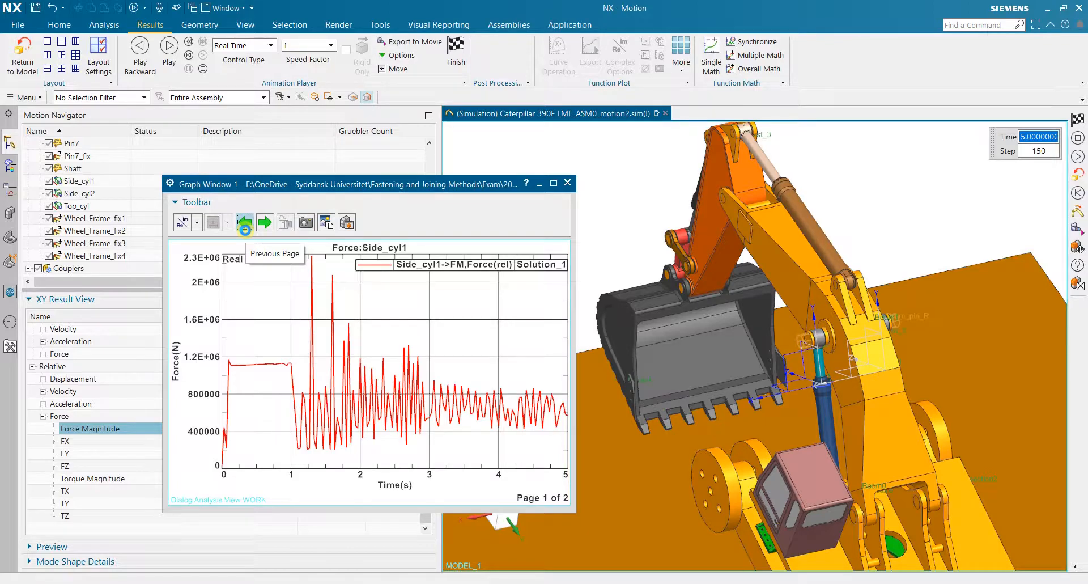
pyautogui.click(264, 223)
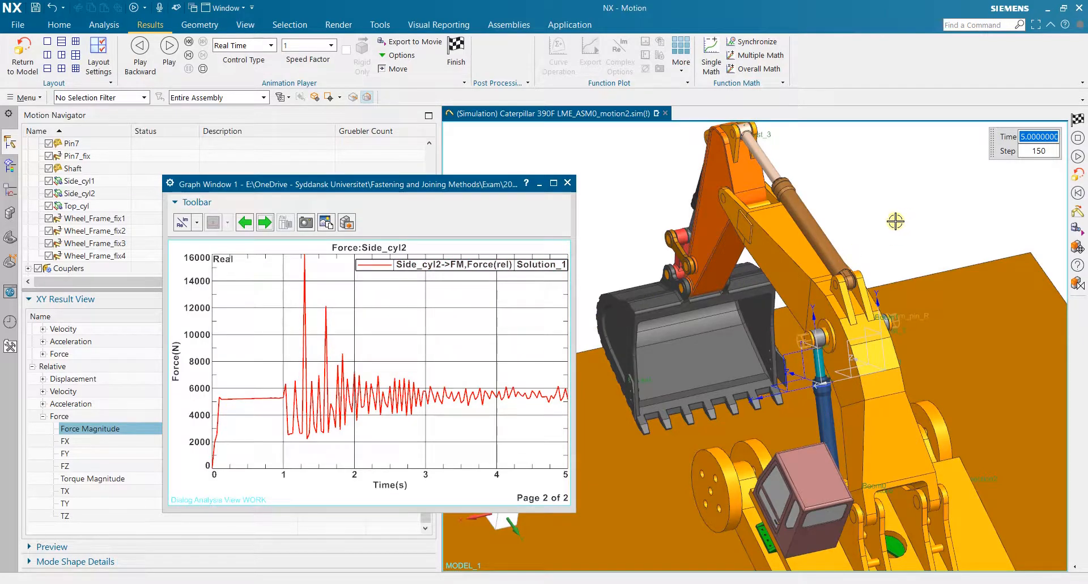
pyautogui.moveTo(896, 220); pyautogui.dragTo(839, 218, button='middle')
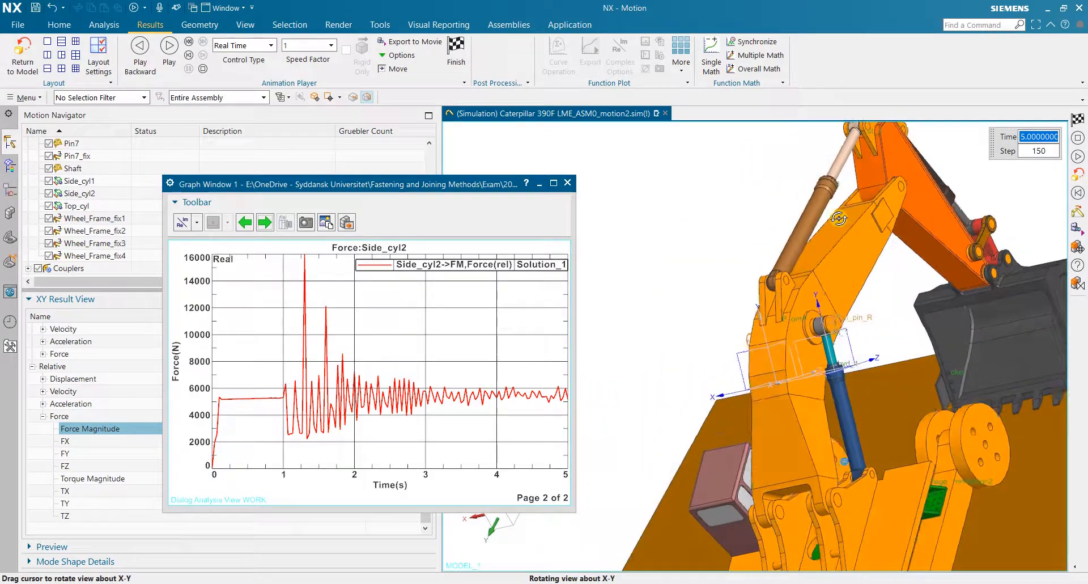
pyautogui.moveTo(870, 352); pyautogui.dragTo(873, 346, button='middle')
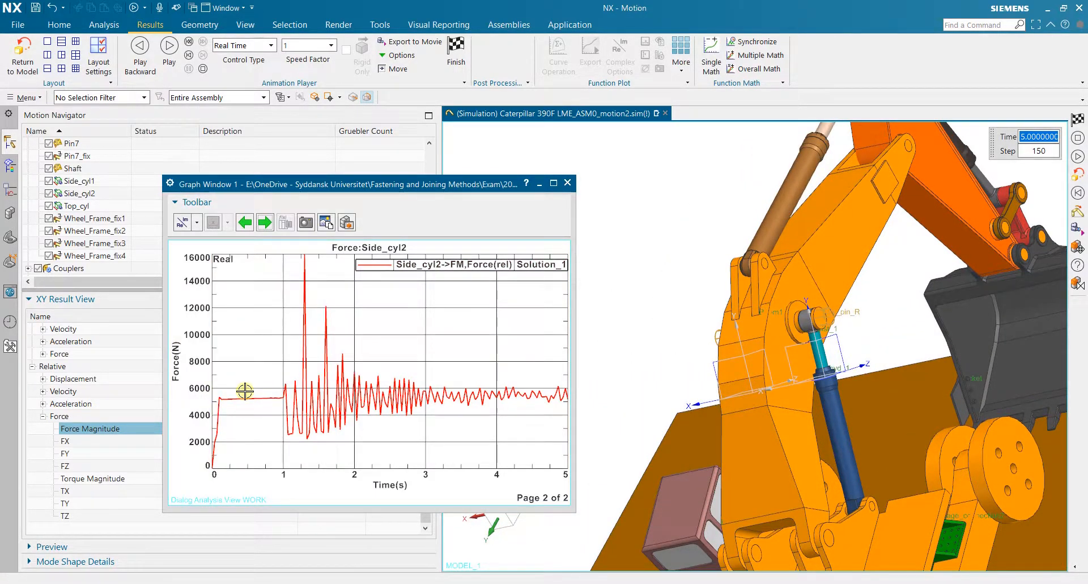
pyautogui.moveTo(656, 264); pyautogui.dragTo(698, 265, button='middle')
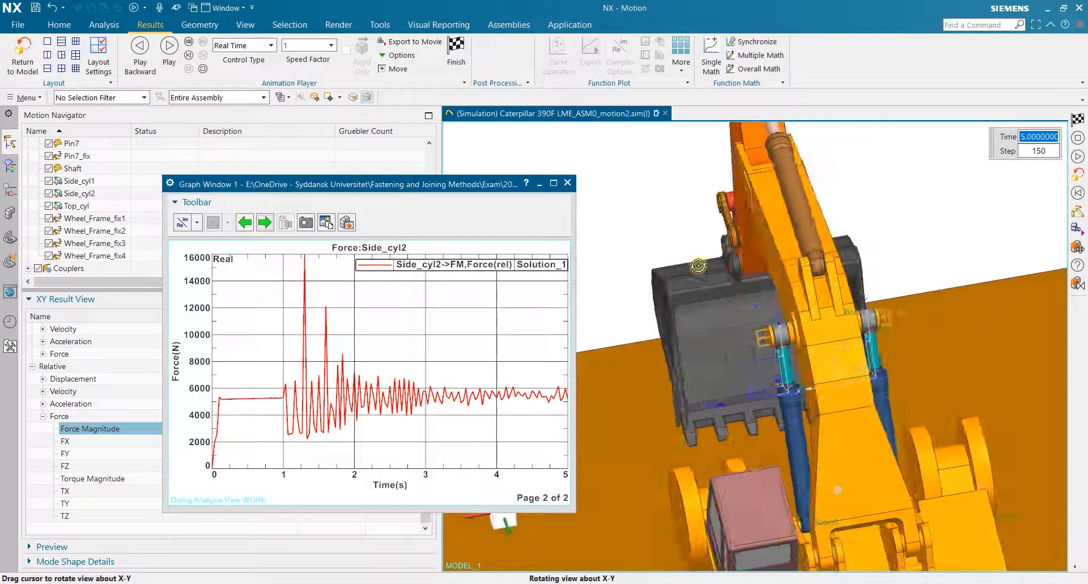
pyautogui.click(245, 223)
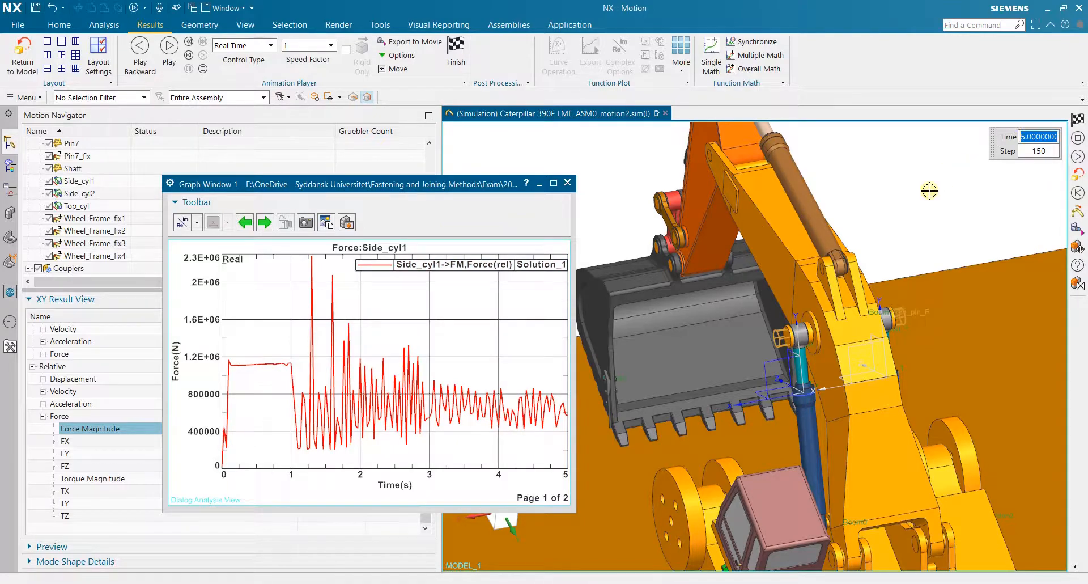
pyautogui.scroll(-2, 927, 190)
pyautogui.scroll(2, 926, 204)
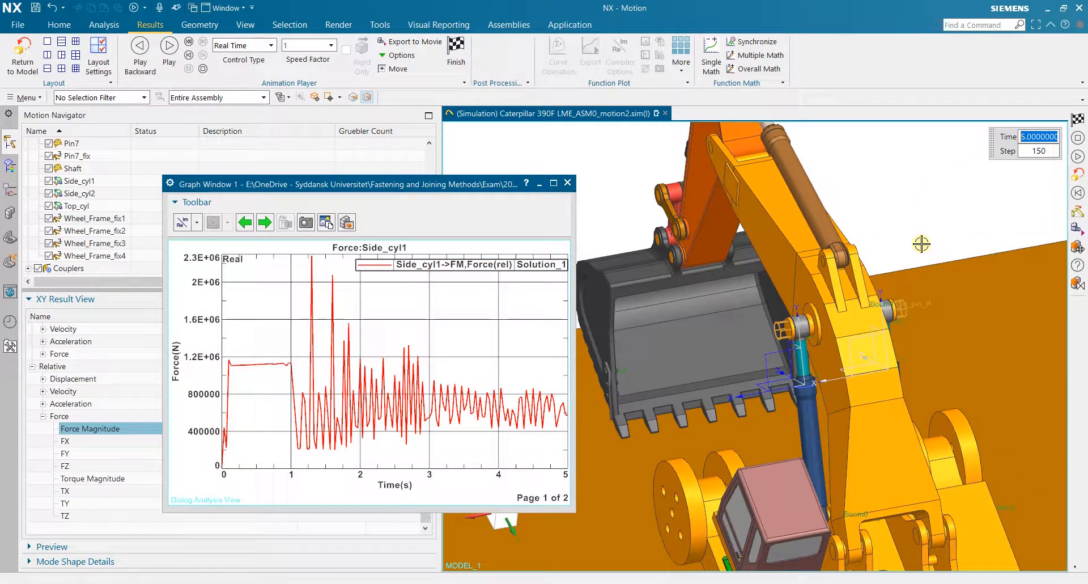
pyautogui.moveTo(924, 233)
pyautogui.mouseDown(button='middle')
pyautogui.moveTo(911, 230)
pyautogui.moveTo(939, 221)
pyautogui.moveTo(939, 235)
pyautogui.mouseUp(button='middle')
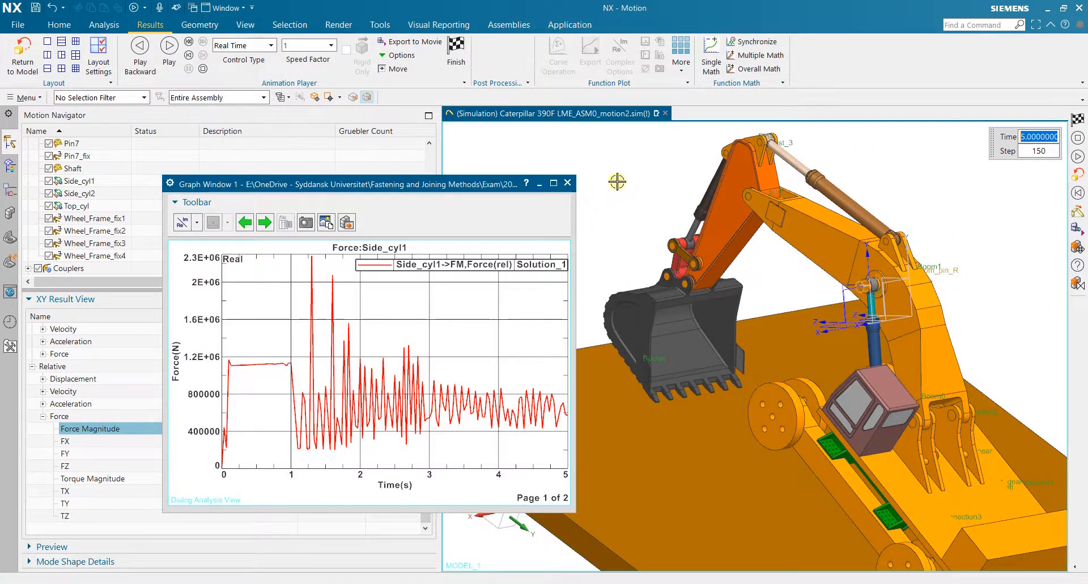
# Step: Close the force graph window and finish the animation, collapsing the XY result view
pyautogui.click(567, 182)
pyautogui.click(456, 48)
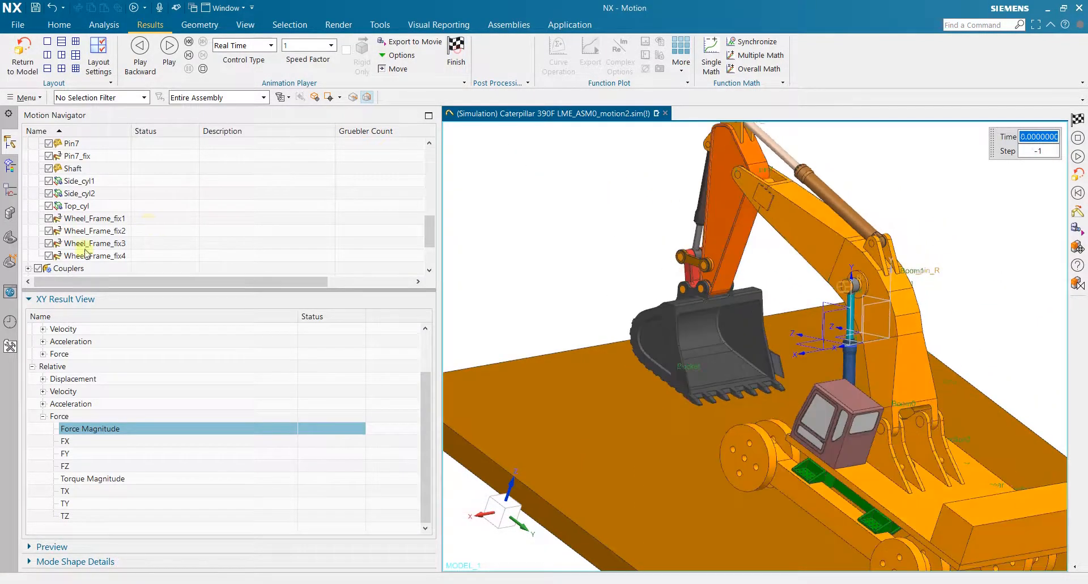
pyautogui.click(42, 296)
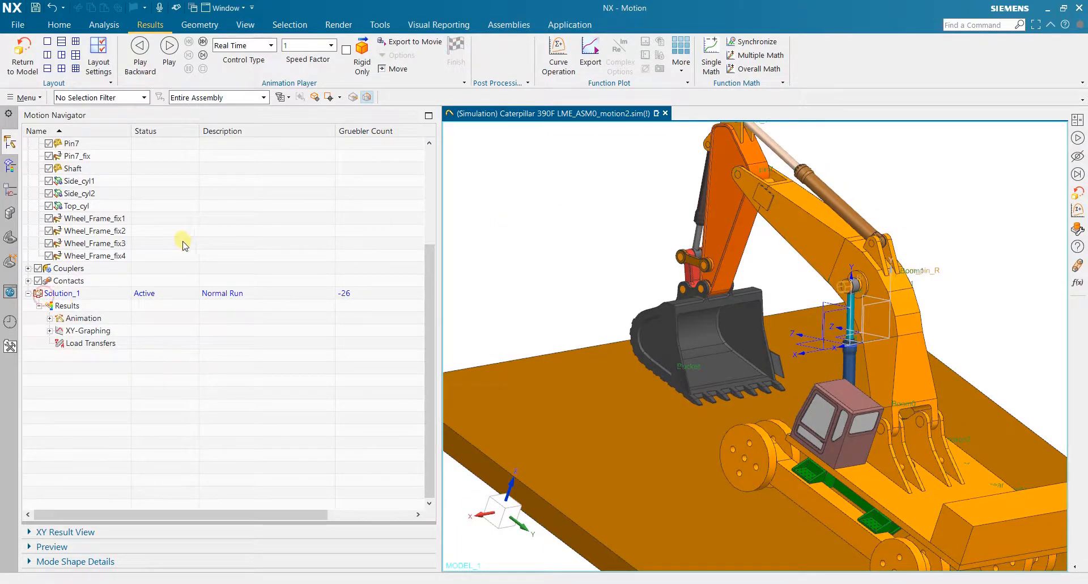
# Step: Deactivate the Boom_pin_L and Boom_pin_R joints together
pyautogui.scroll(1, 181, 245)
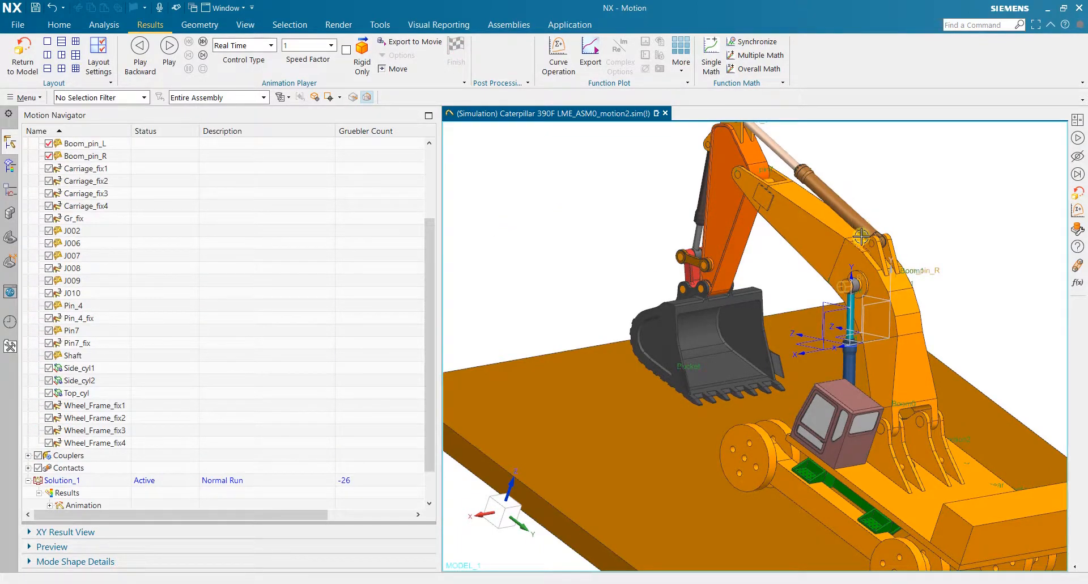
pyautogui.scroll(3, 957, 247)
pyautogui.moveTo(971, 253); pyautogui.dragTo(753, 277, button='middle')
pyautogui.scroll(1, 102, 192)
pyautogui.click(93, 182)
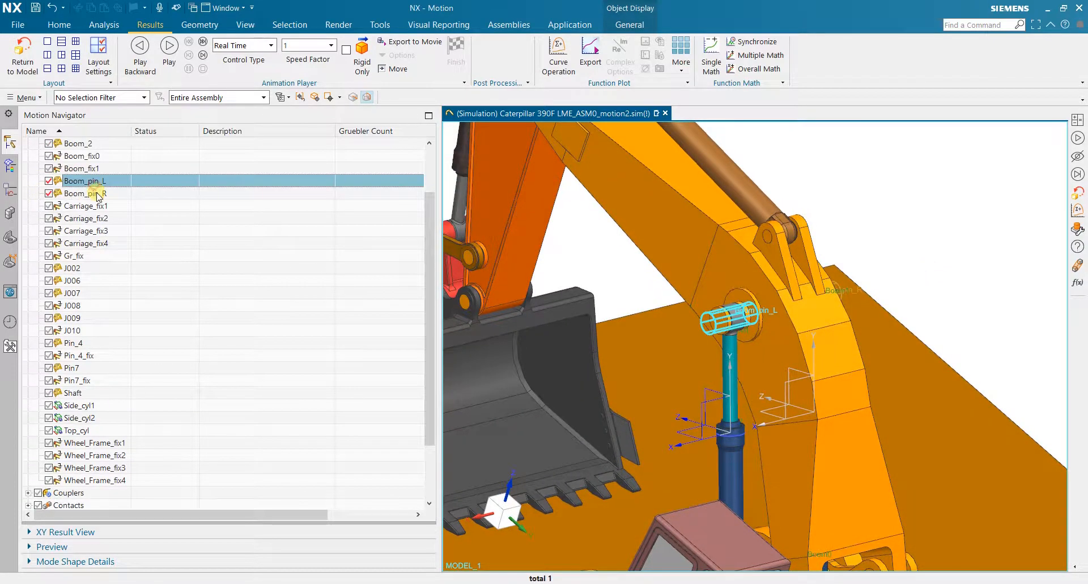
pyautogui.keyDown('ctrl'); pyautogui.click(100, 194); pyautogui.keyUp('ctrl')
pyautogui.rightClick(94, 193)
pyautogui.click(139, 271)
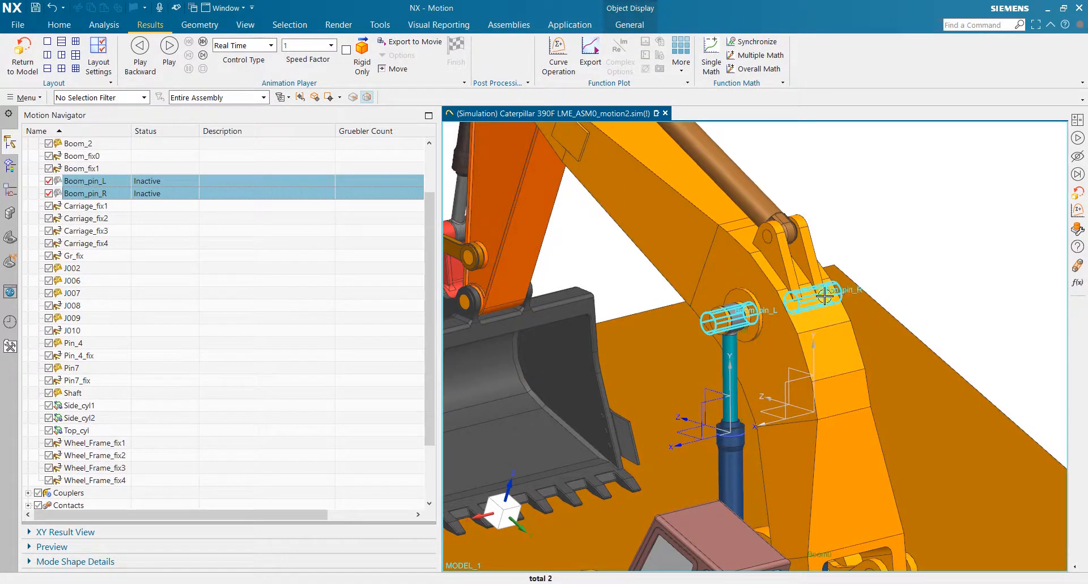
# Step: Start a cylindrical bushing at the left boom pin, with the cylinder piston as action body and the boom as base body
pyautogui.click(60, 25)
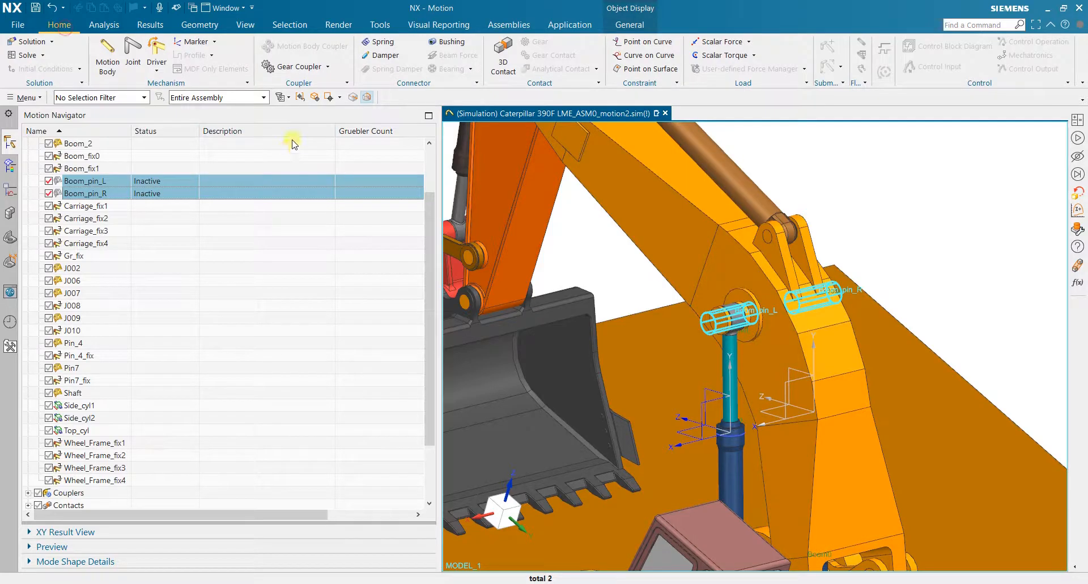
pyautogui.click(484, 218)
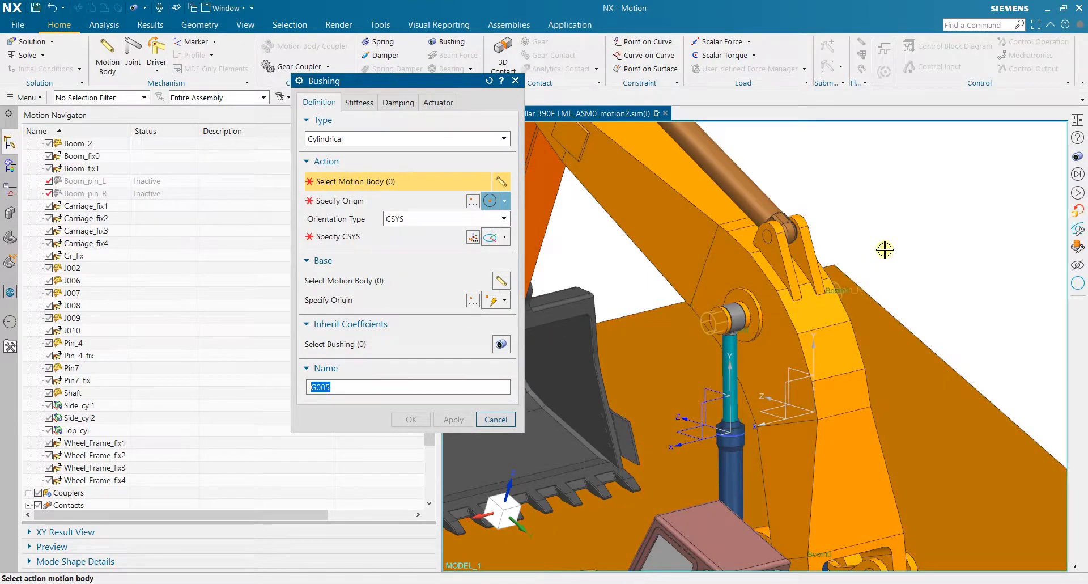
pyautogui.scroll(3, 885, 247)
pyautogui.scroll(3, 728, 365)
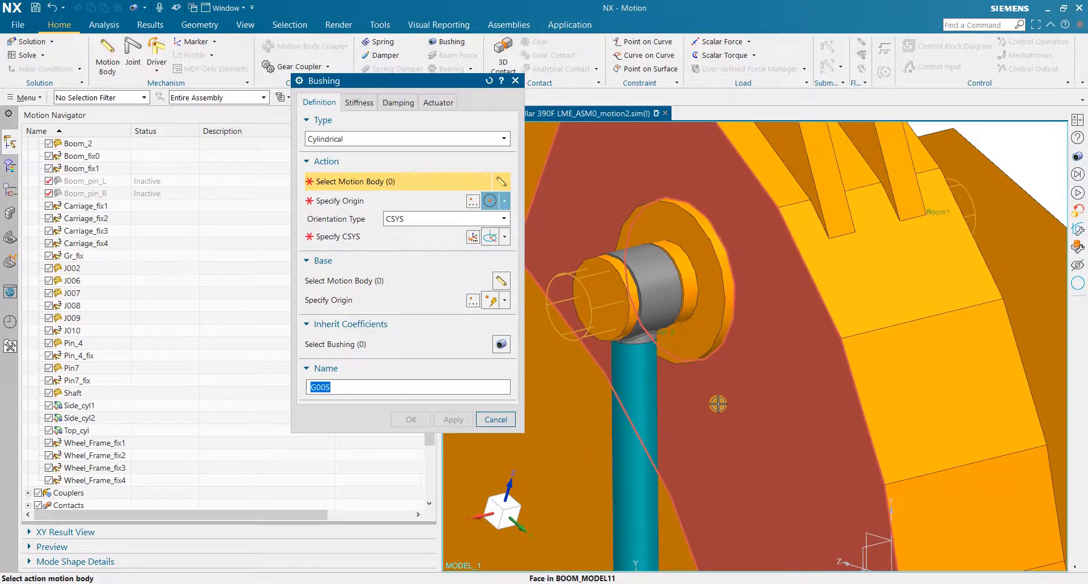
pyautogui.click(639, 398)
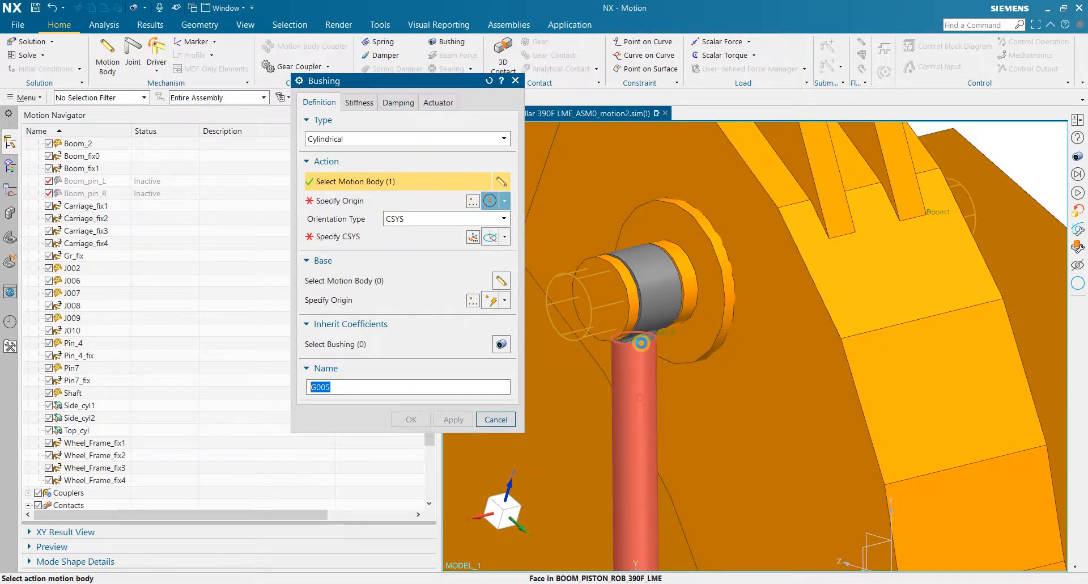
pyautogui.click(655, 269)
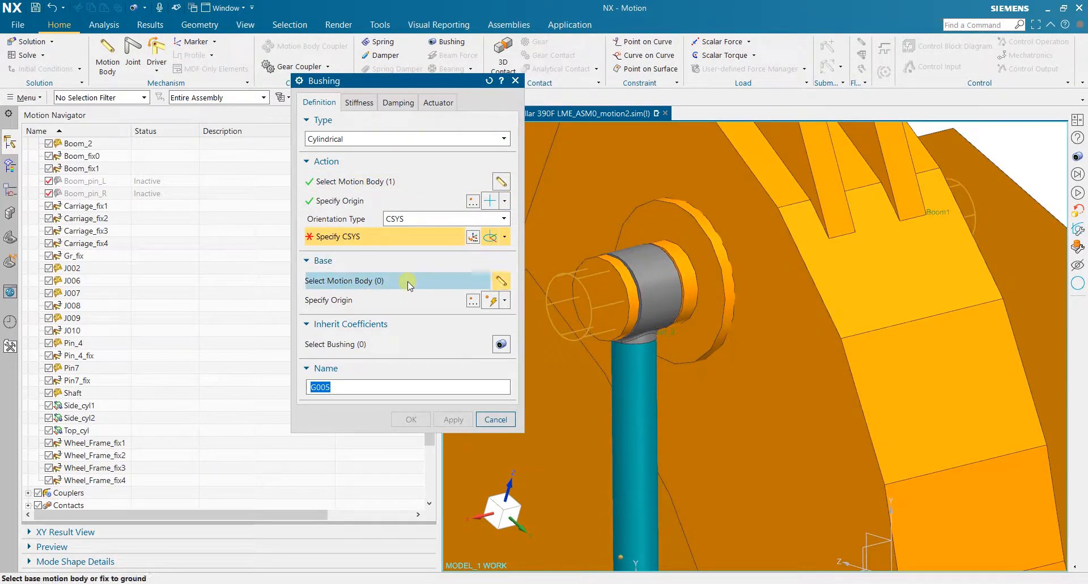
pyautogui.click(608, 271)
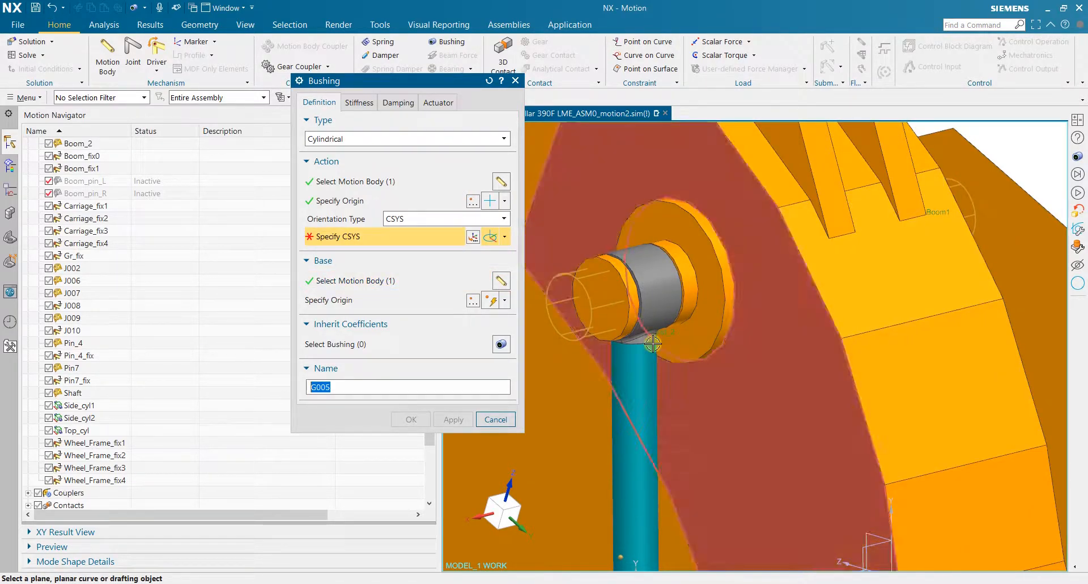
# Step: Redefine the left bushing's origin as the point 50% between the centers of the piston clevis's two circular edges
pyautogui.click(340, 204)
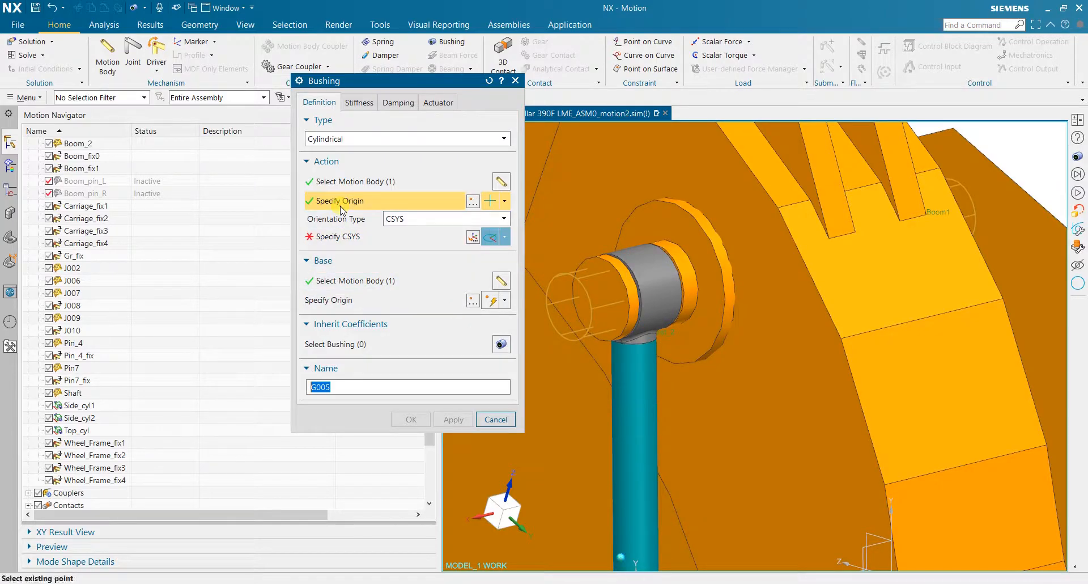
pyautogui.click(472, 201)
pyautogui.click(472, 201)
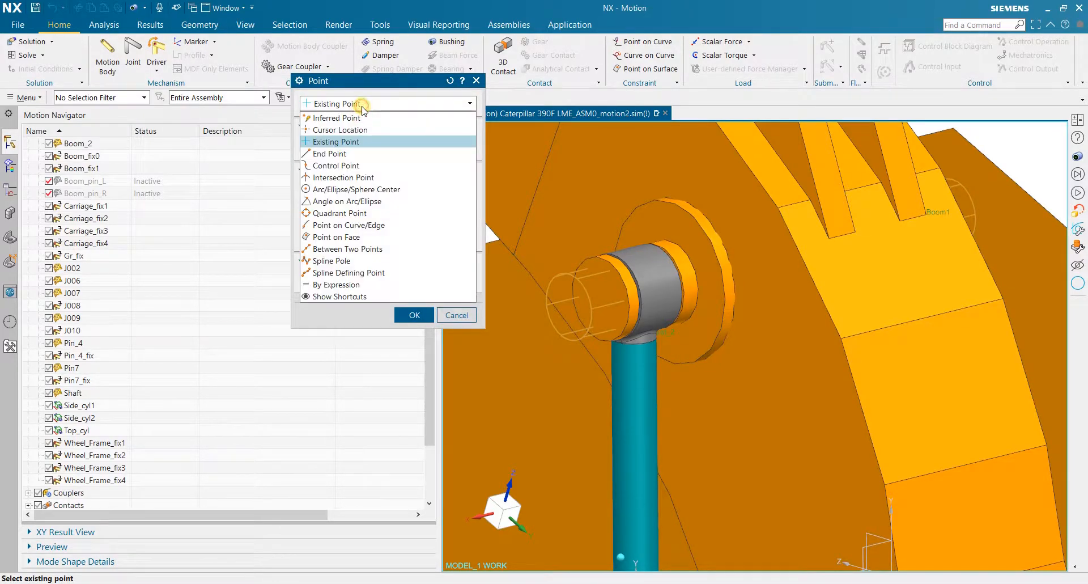
pyautogui.click(387, 251)
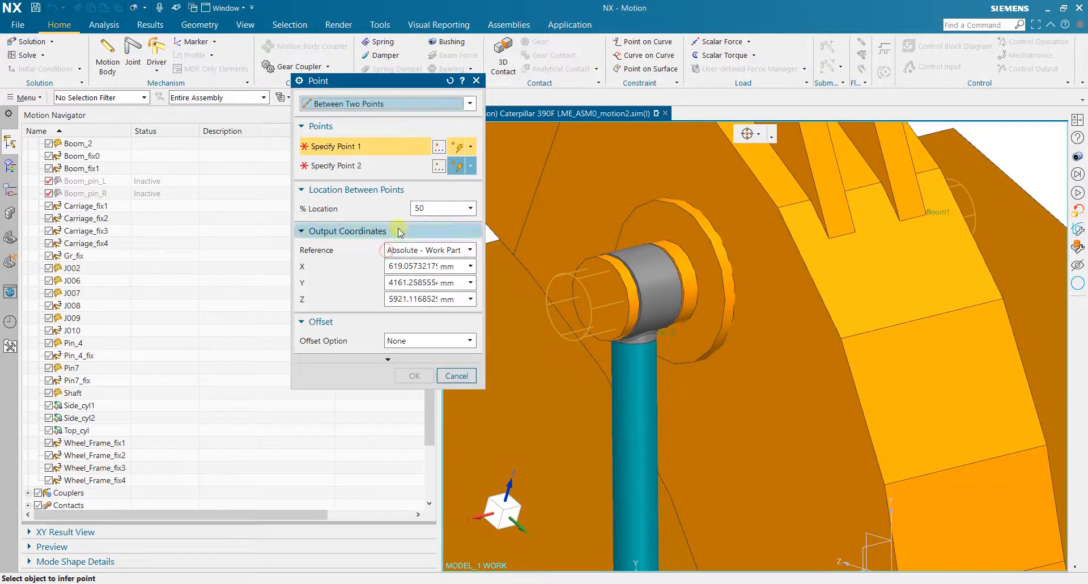
pyautogui.click(439, 149)
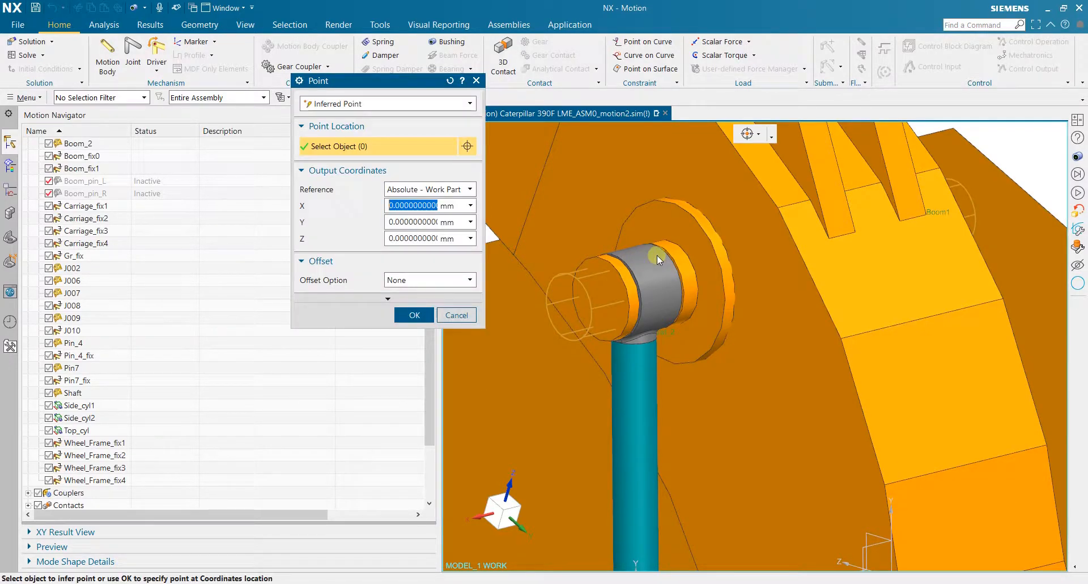
pyautogui.scroll(2, 652, 258)
pyautogui.click(603, 305)
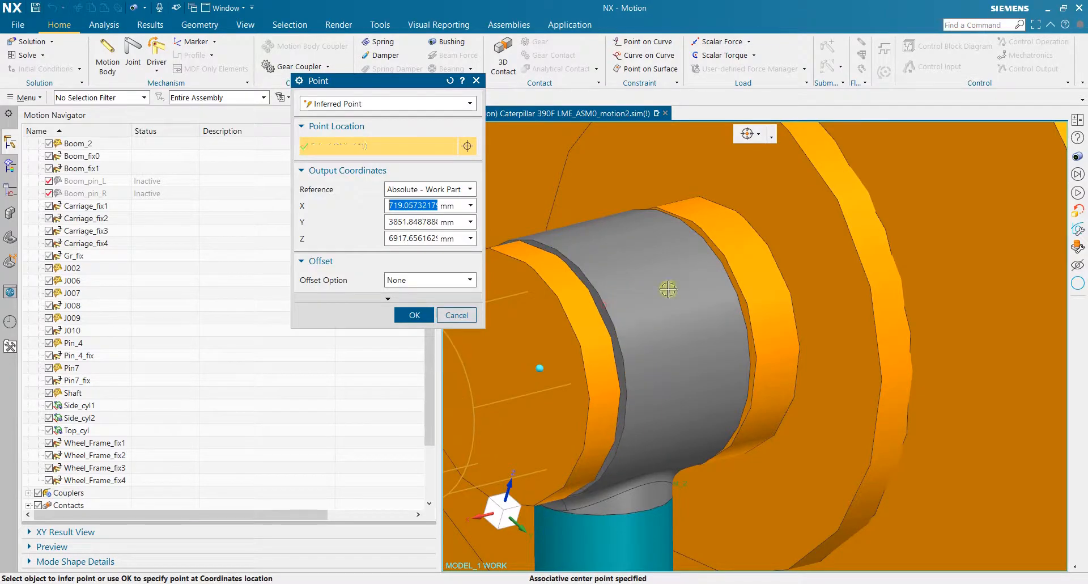
pyautogui.click(424, 312)
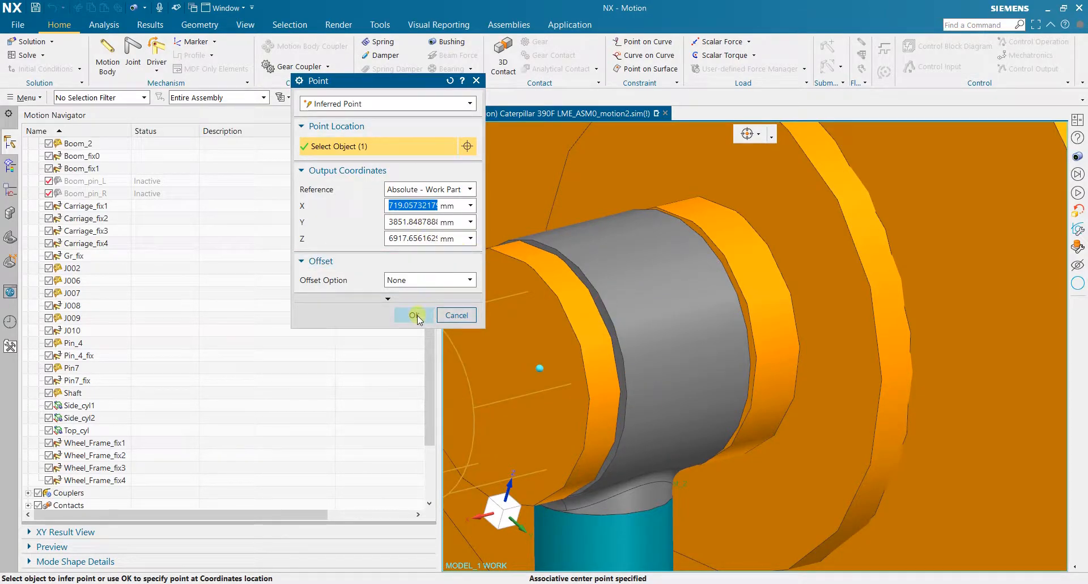
pyautogui.click(416, 315)
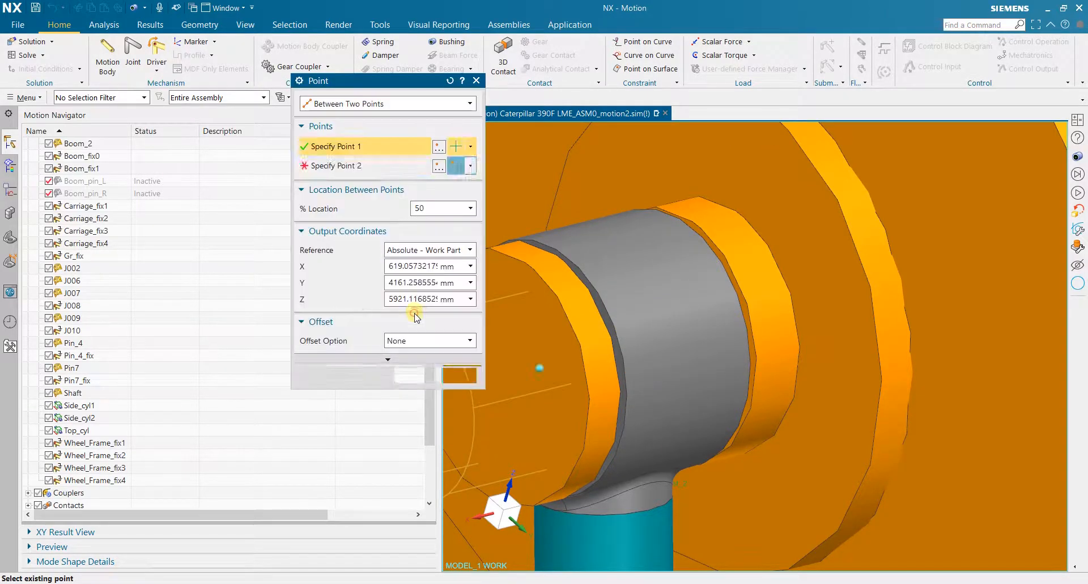
pyautogui.click(722, 263)
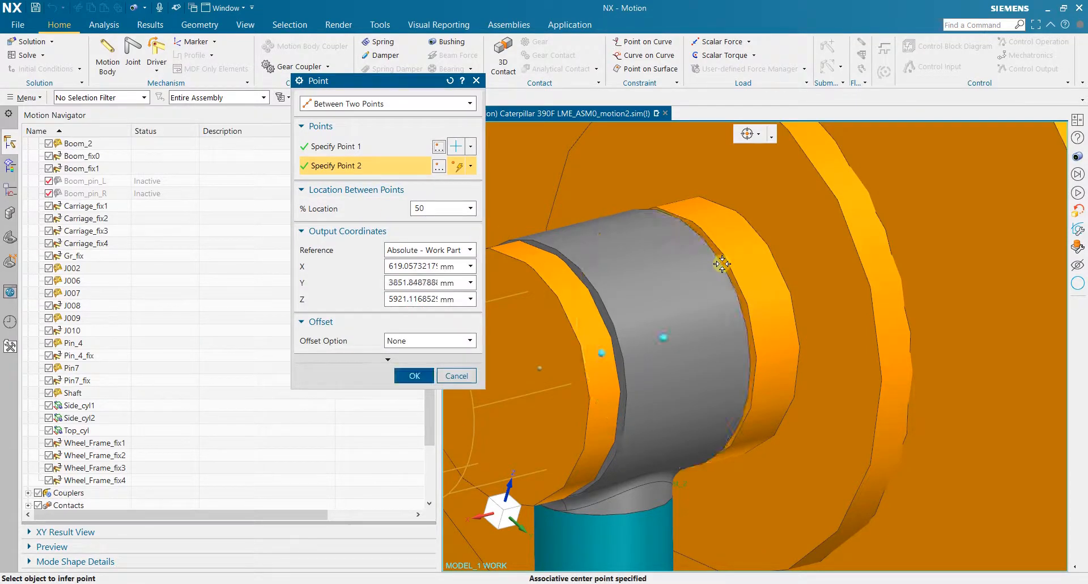
pyautogui.click(429, 378)
pyautogui.scroll(-2, 645, 324)
pyautogui.scroll(-1, 645, 325)
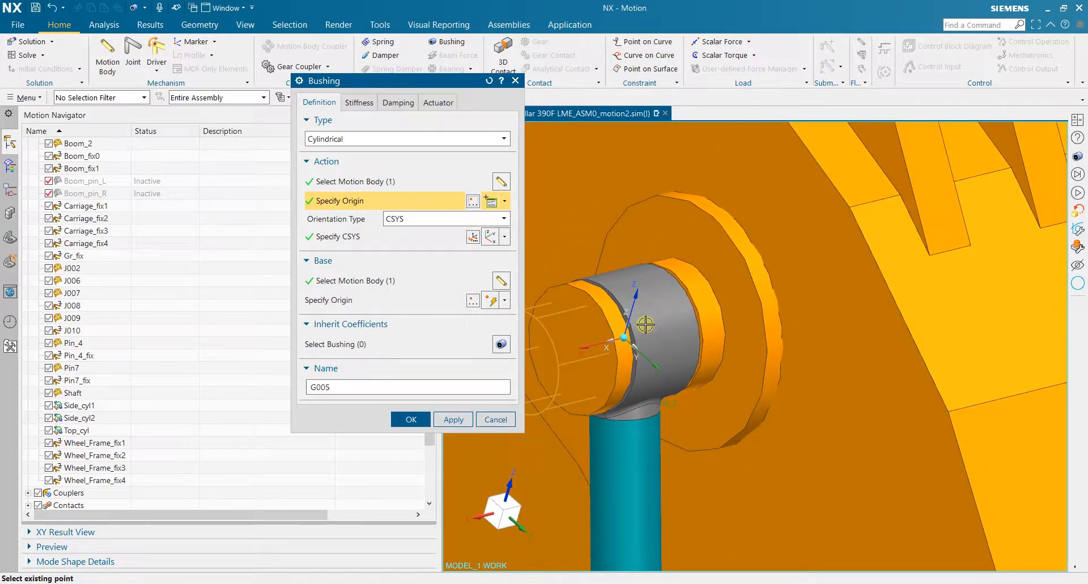
# Step: Orient the left bushing's CSYS from the circular edge of the piston clevis, using the planar object method
pyautogui.click(408, 240)
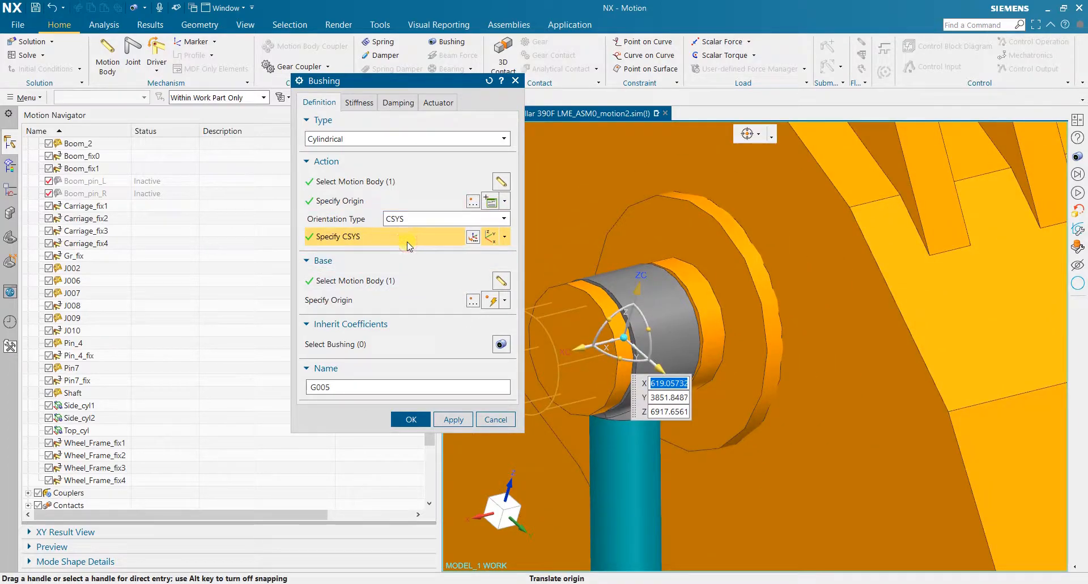
pyautogui.click(504, 236)
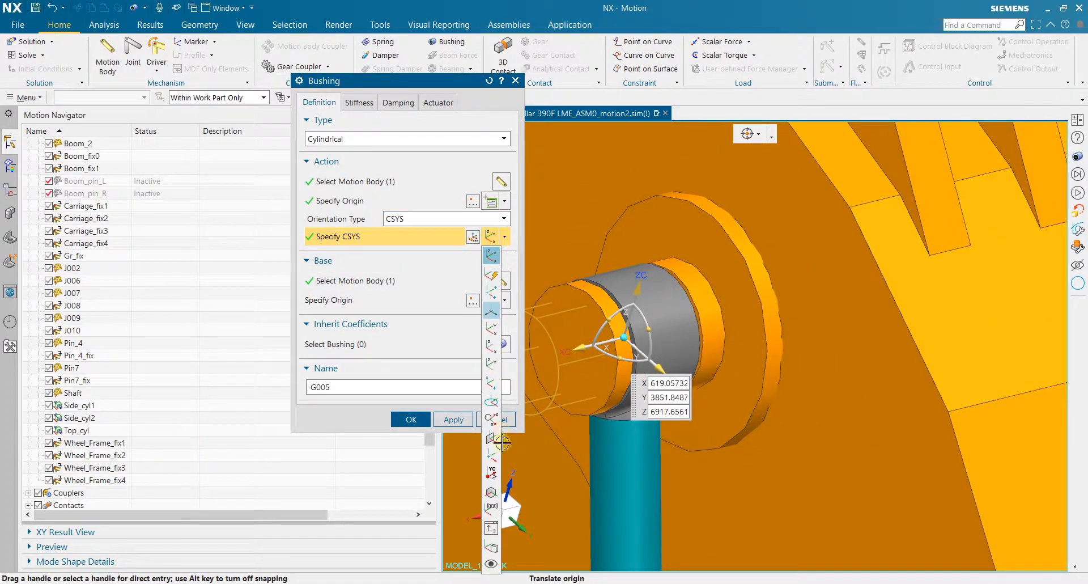
pyautogui.click(491, 400)
pyautogui.scroll(2, 613, 279)
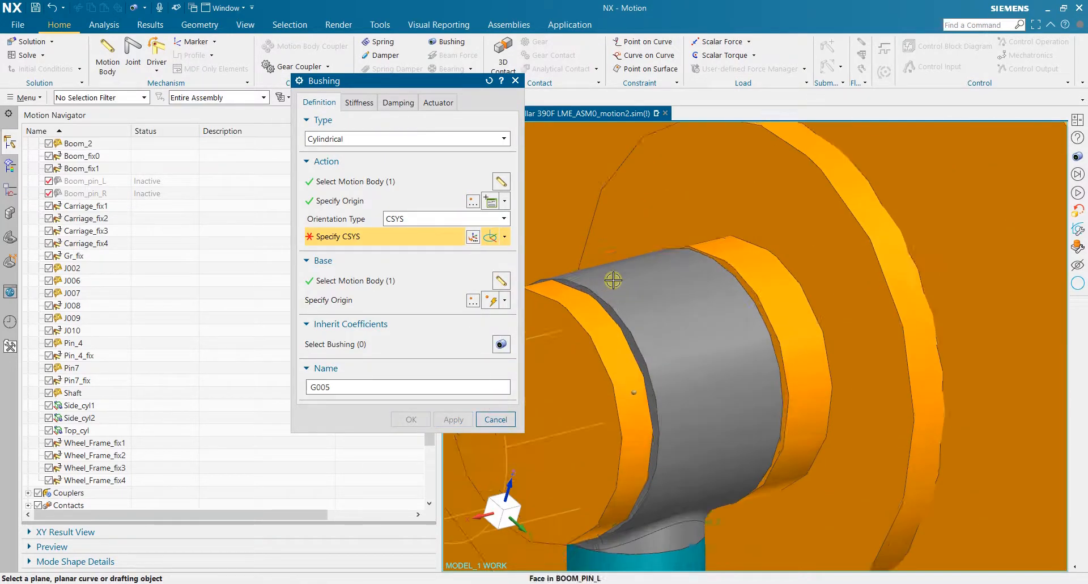
pyautogui.click(657, 335)
pyautogui.scroll(-1, 666, 340)
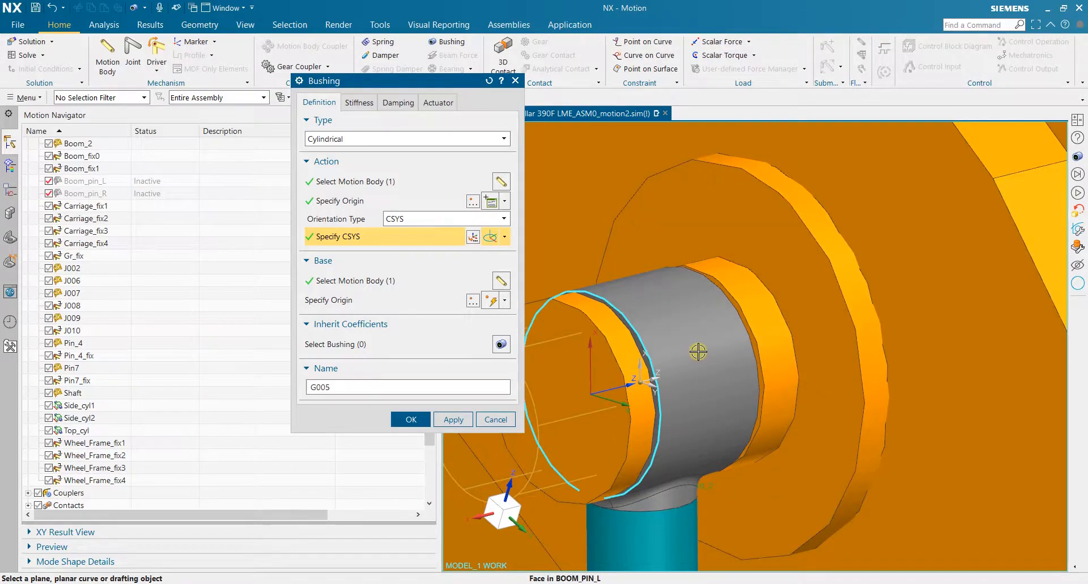
pyautogui.scroll(-2, 699, 352)
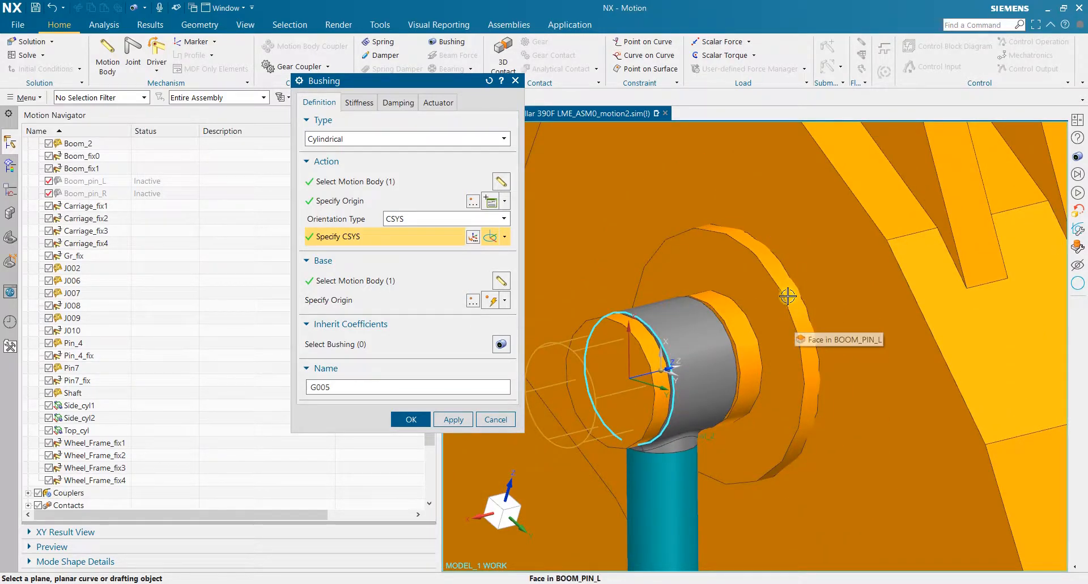
# Step: Check the boom as base body, apply bushing G005, and expand the Connectors group
pyautogui.click(386, 281)
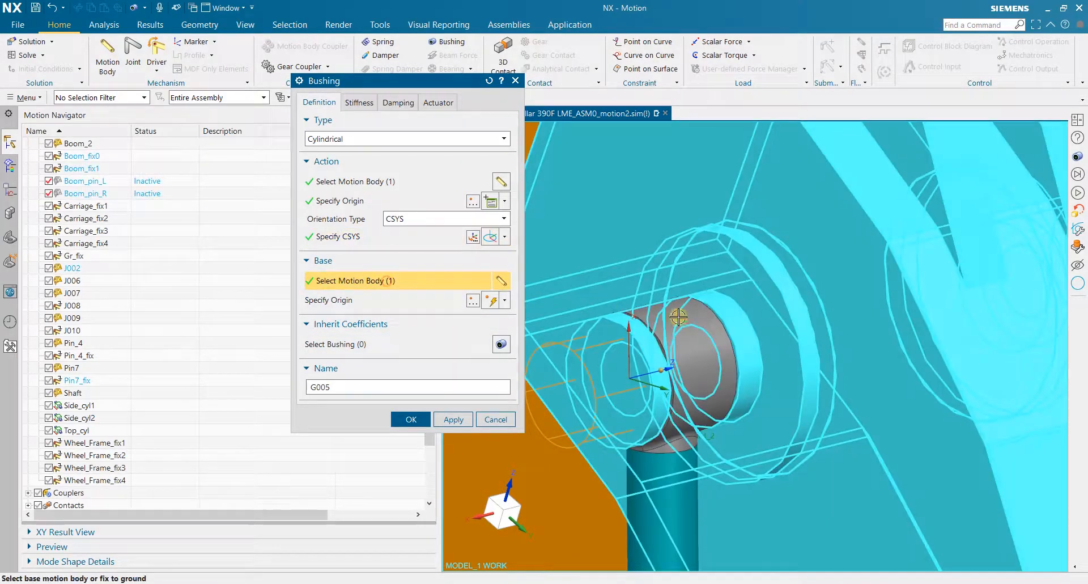
pyautogui.scroll(-4, 686, 317)
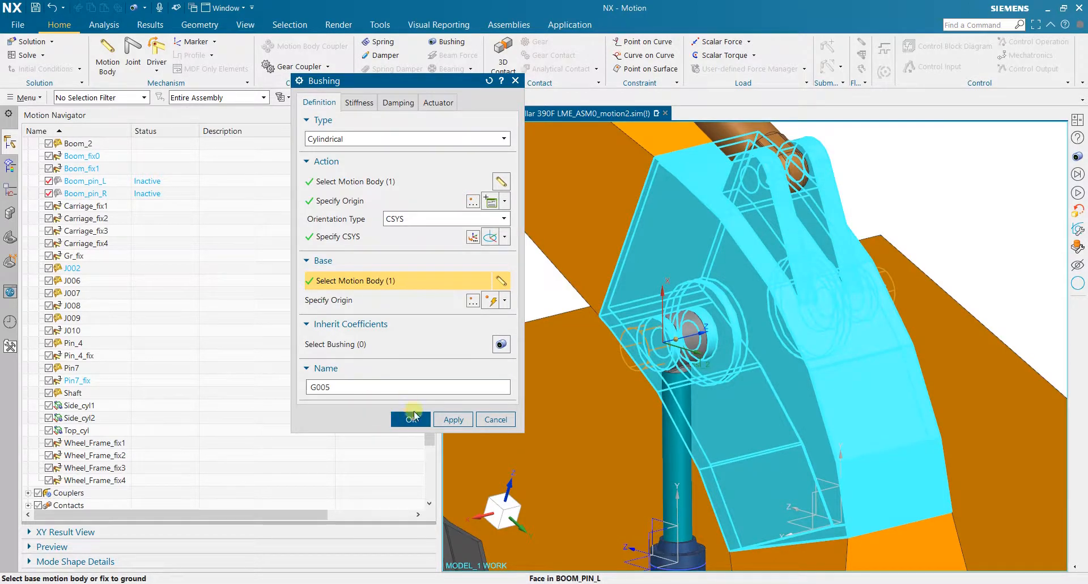
pyautogui.click(448, 419)
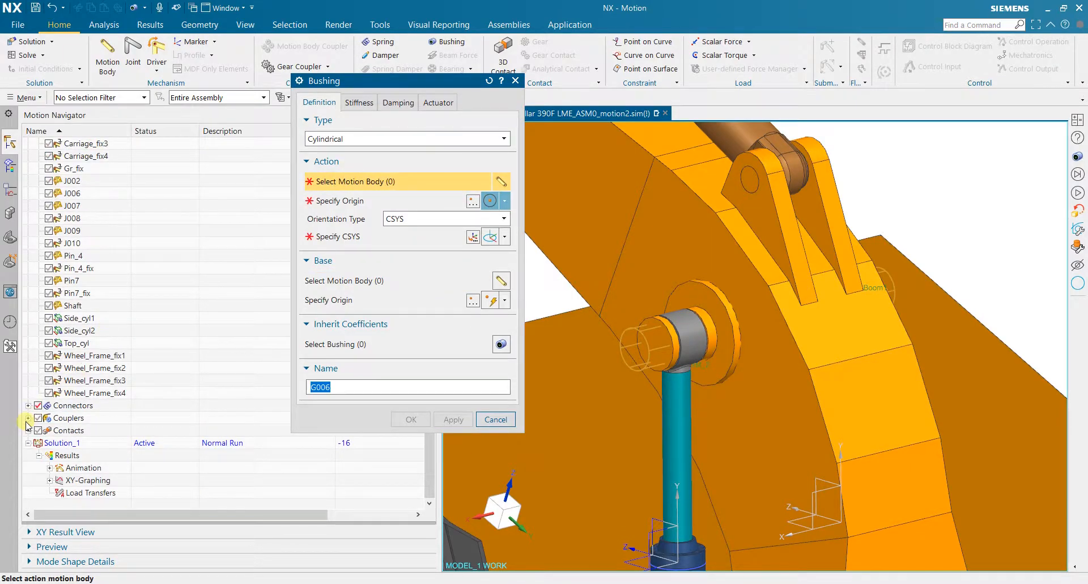
pyautogui.click(28, 405)
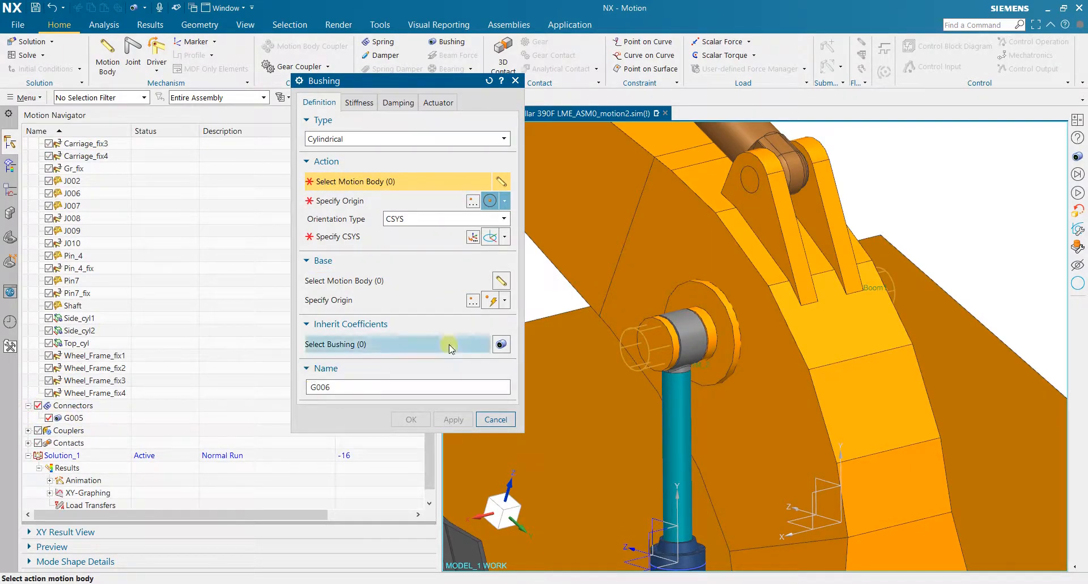
# Step: Define bushing G006 at the right boom pin, with the piston clevis as action body and the boom as base body
pyautogui.scroll(-3, 652, 315)
pyautogui.moveTo(821, 289); pyautogui.dragTo(758, 301, button='middle')
pyautogui.scroll(6, 737, 309)
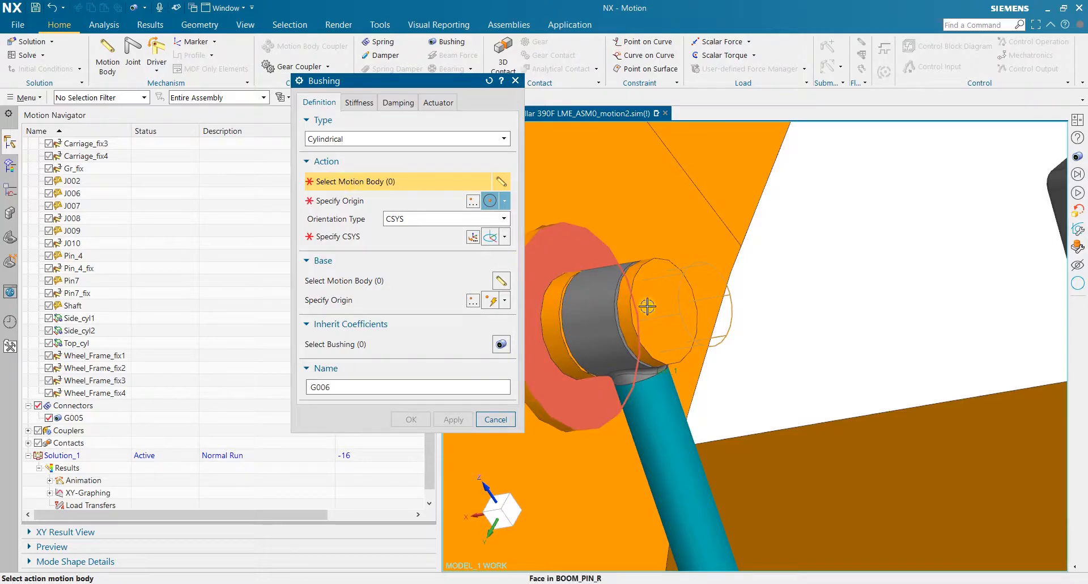
pyautogui.click(581, 301)
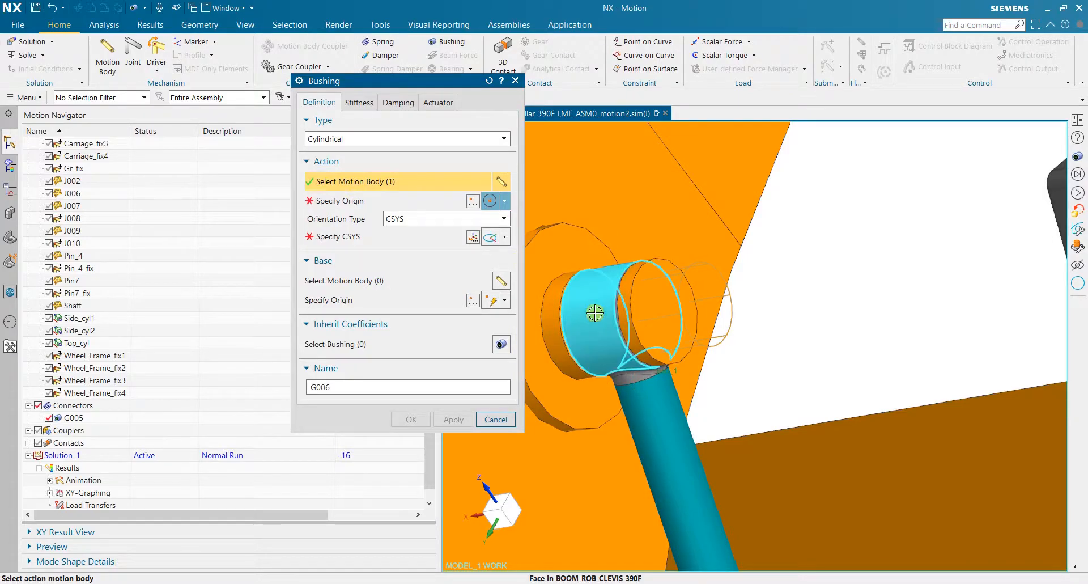
pyautogui.click(340, 280)
pyautogui.click(553, 262)
pyautogui.scroll(1, 534, 282)
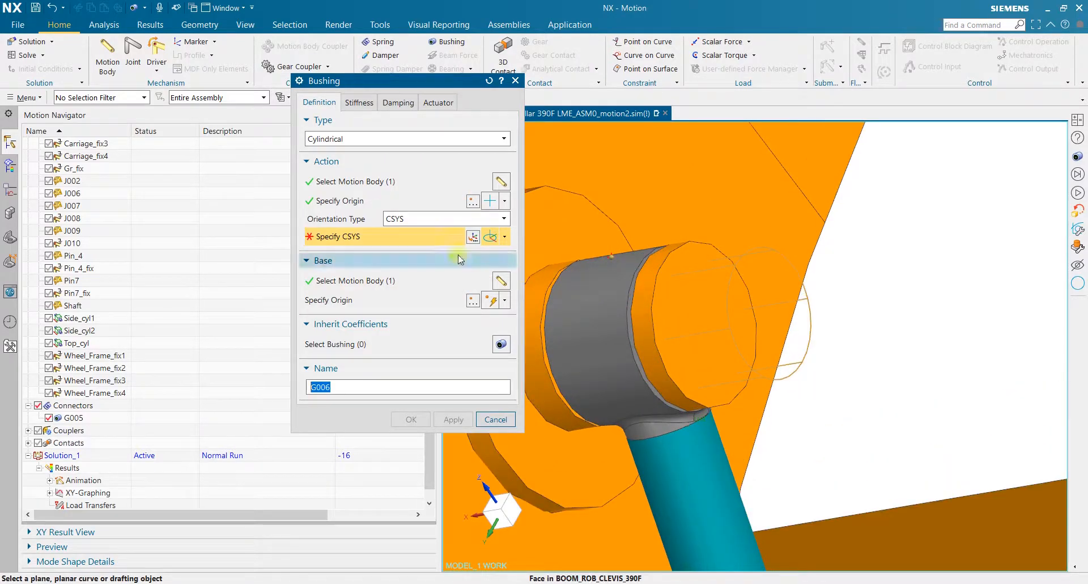
# Step: Set the right bushing's origin 50% between the centers of the right piston clevis's two circular edges
pyautogui.click(365, 201)
pyautogui.click(472, 202)
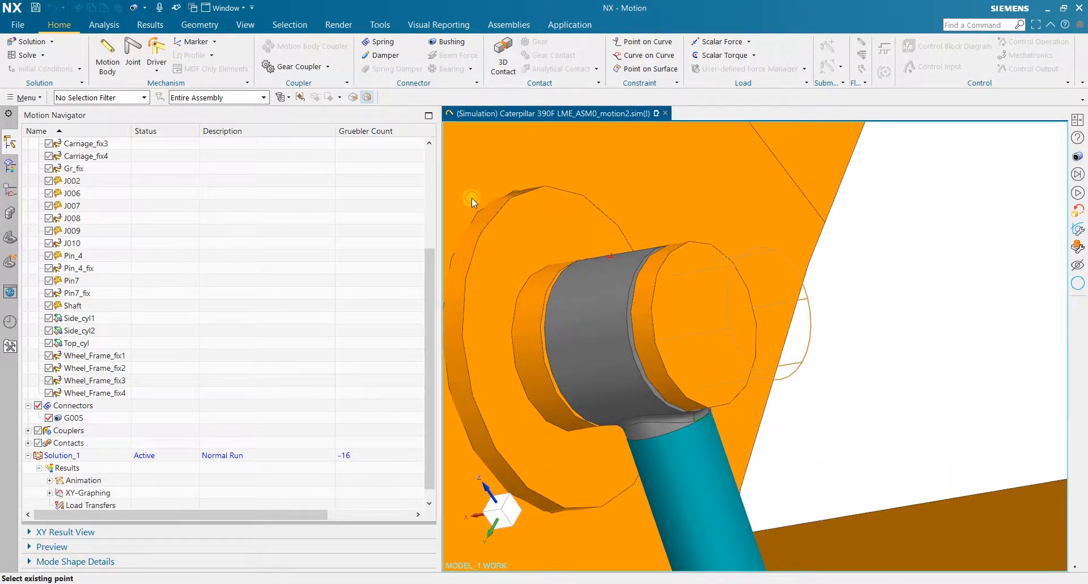
pyautogui.click(354, 105)
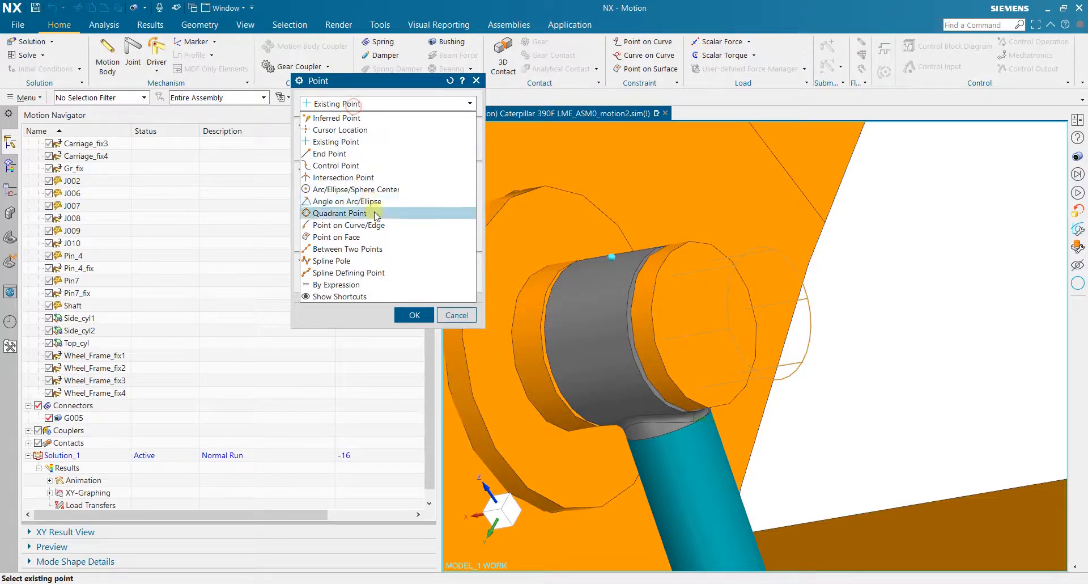
pyautogui.click(379, 249)
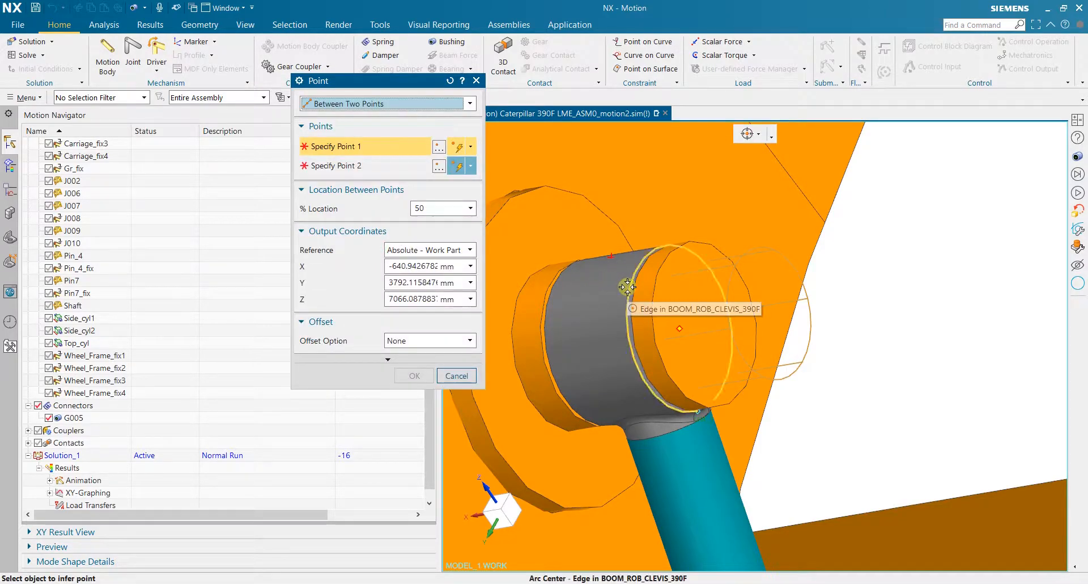
pyautogui.click(607, 285)
pyautogui.click(553, 291)
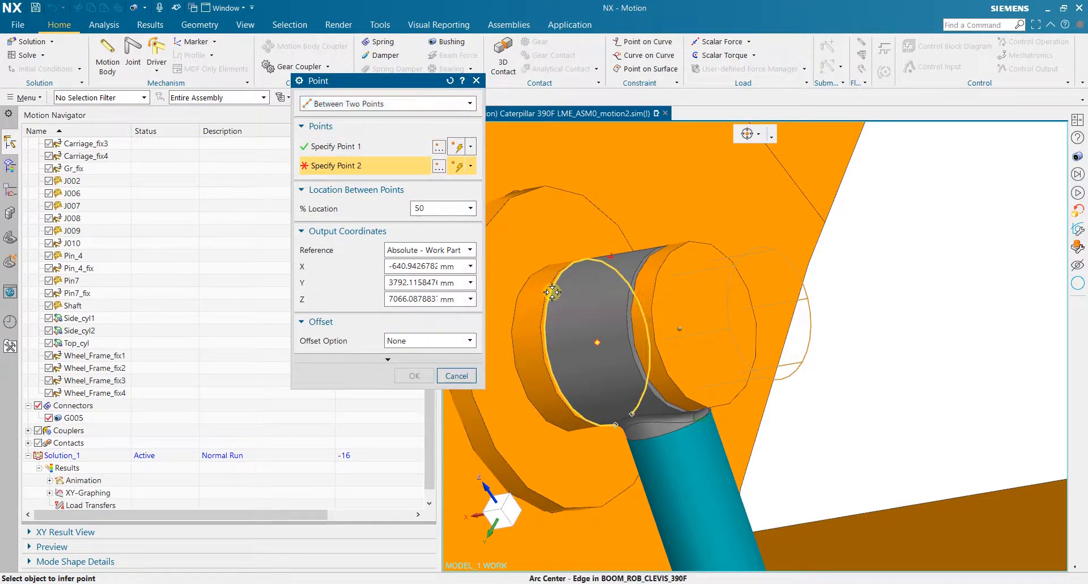
pyautogui.click(415, 375)
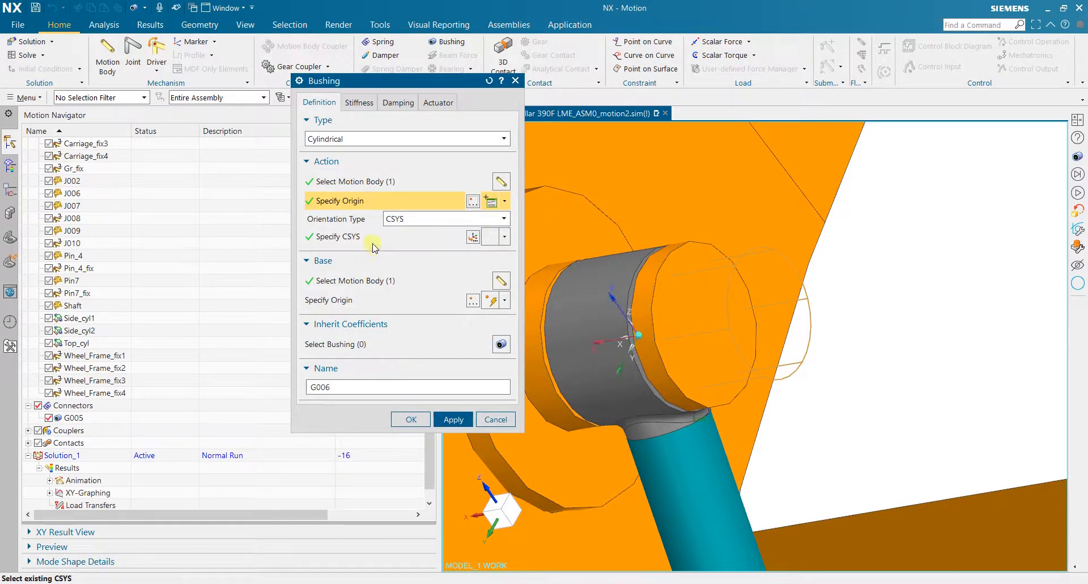
# Step: Orient the right bushing's CSYS from the piston clevis's circular edge with the planar object method, and create bushing G006
pyautogui.click(504, 238)
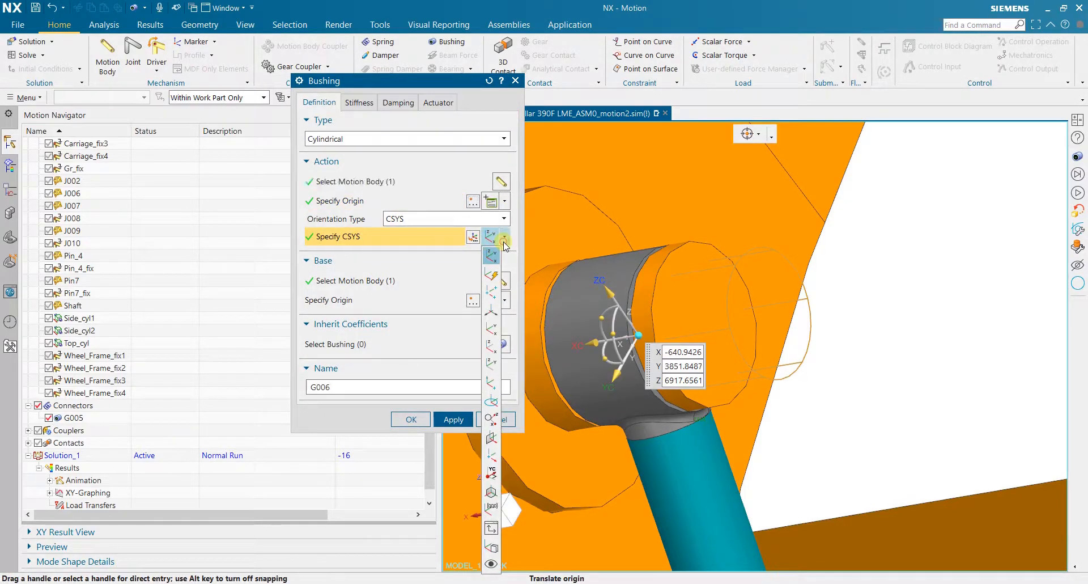
pyautogui.click(491, 400)
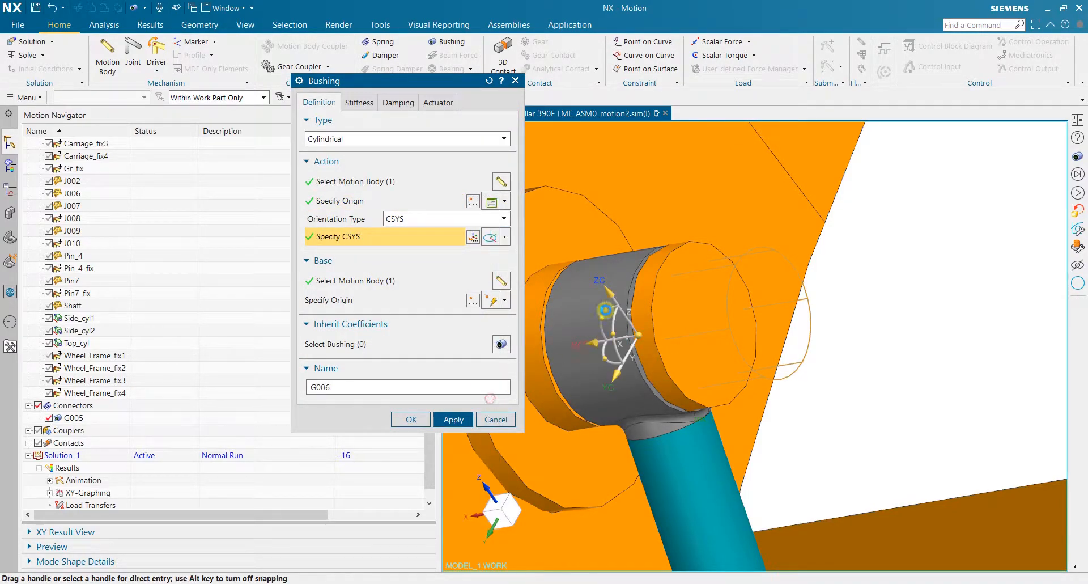
pyautogui.click(628, 277)
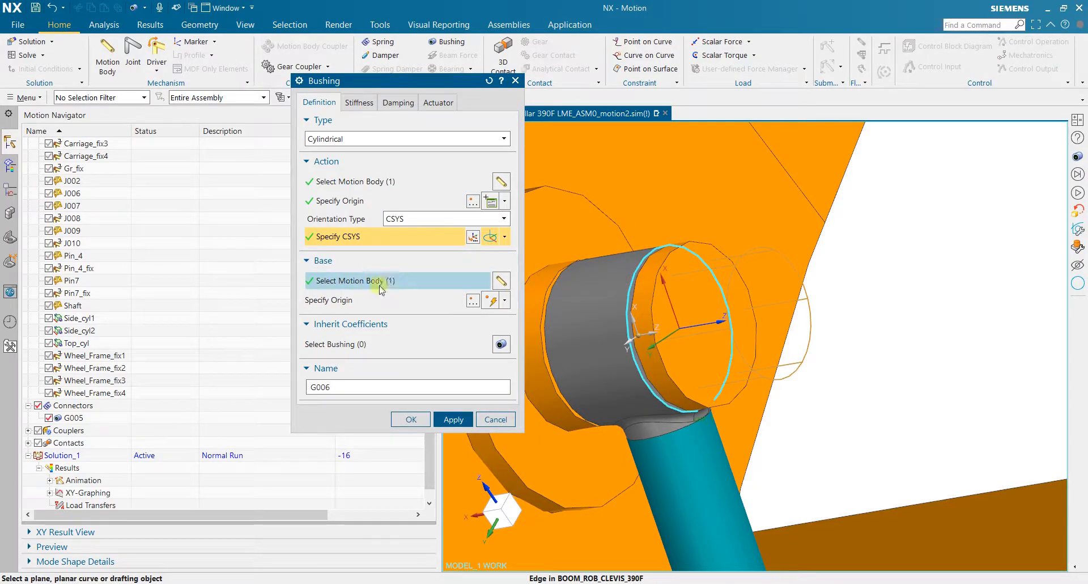
pyautogui.click(416, 418)
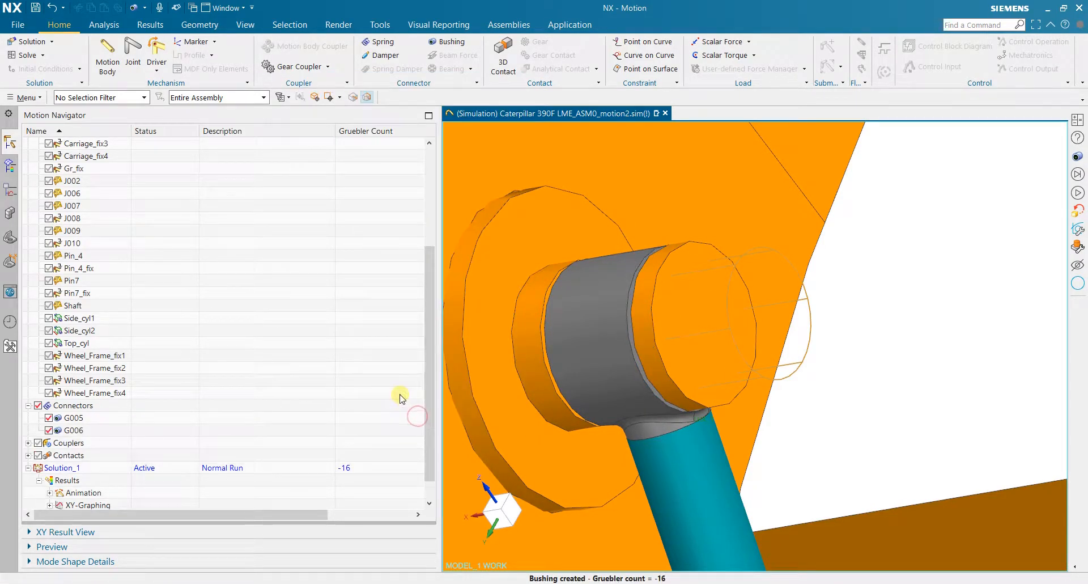
# Step: Open bushing G005 for editing and compare its stiffness directions with the radial, longitudinal, conical and torsional diagrams in the PowerPoint slides
pyautogui.click(73, 418)
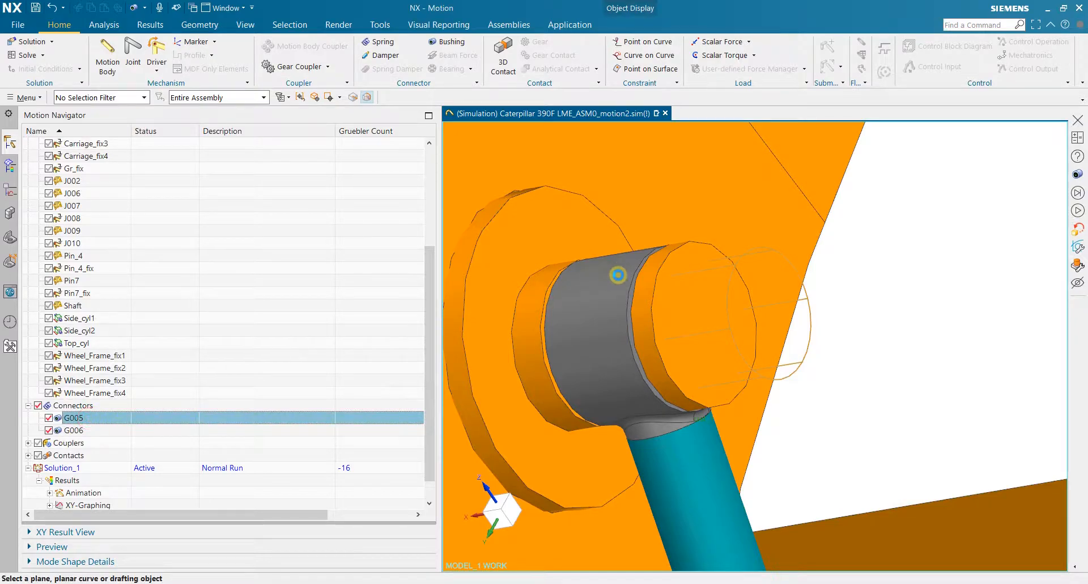
pyautogui.doubleClick(727, 255)
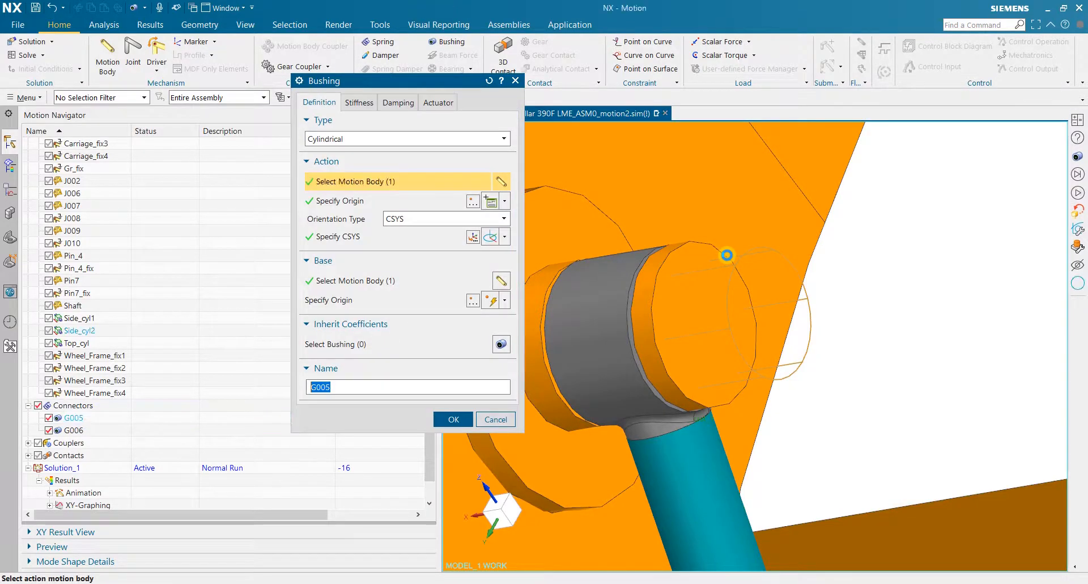
pyautogui.scroll(-6, 726, 255)
pyautogui.moveTo(792, 247); pyautogui.dragTo(836, 244, button='middle')
pyautogui.scroll(-5, 855, 246)
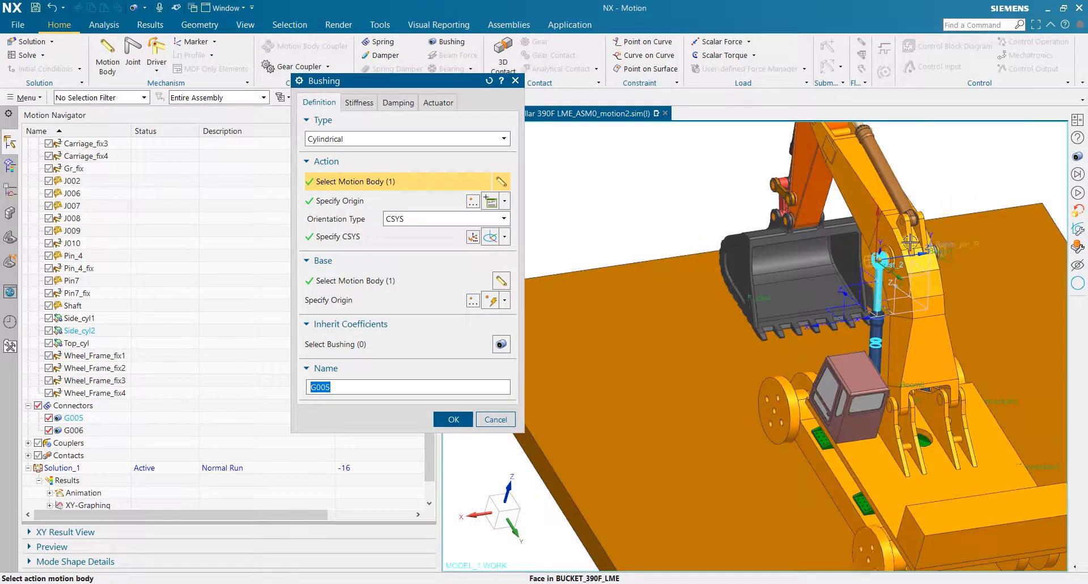
pyautogui.scroll(6, 856, 246)
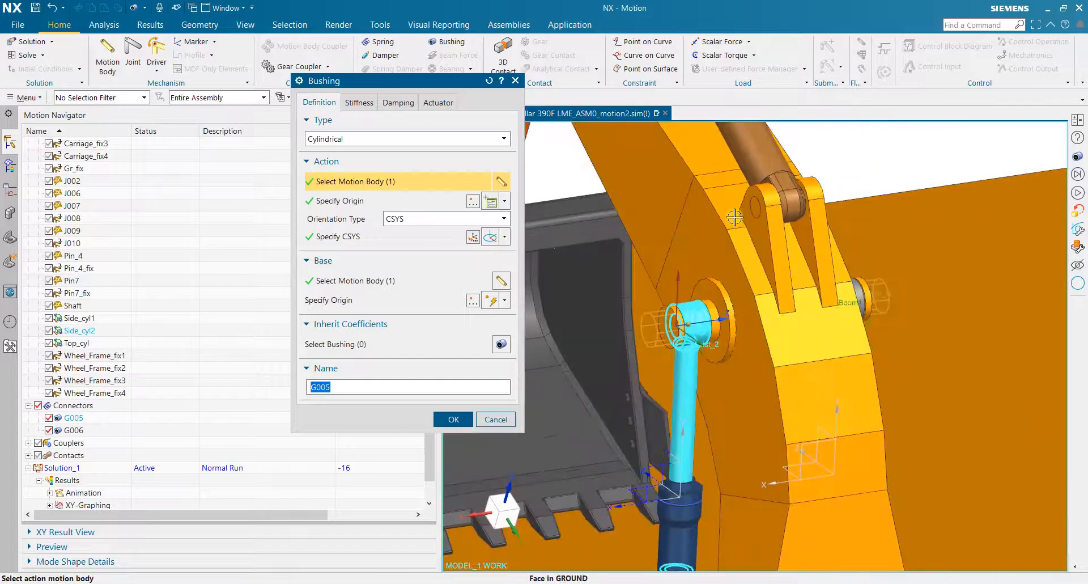
pyautogui.click(358, 106)
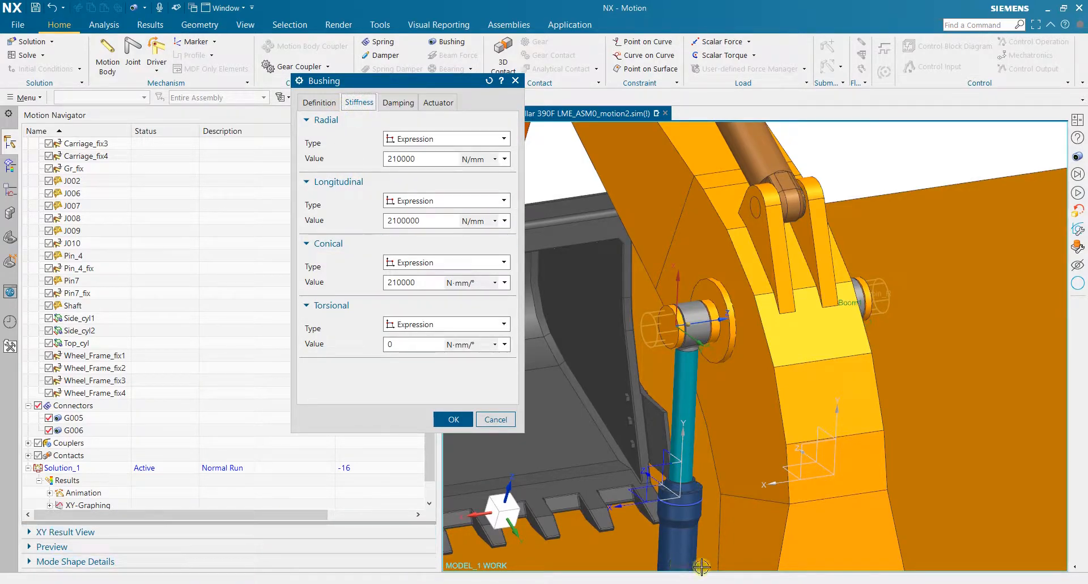
pyautogui.hotkey('alt', 'Tab')
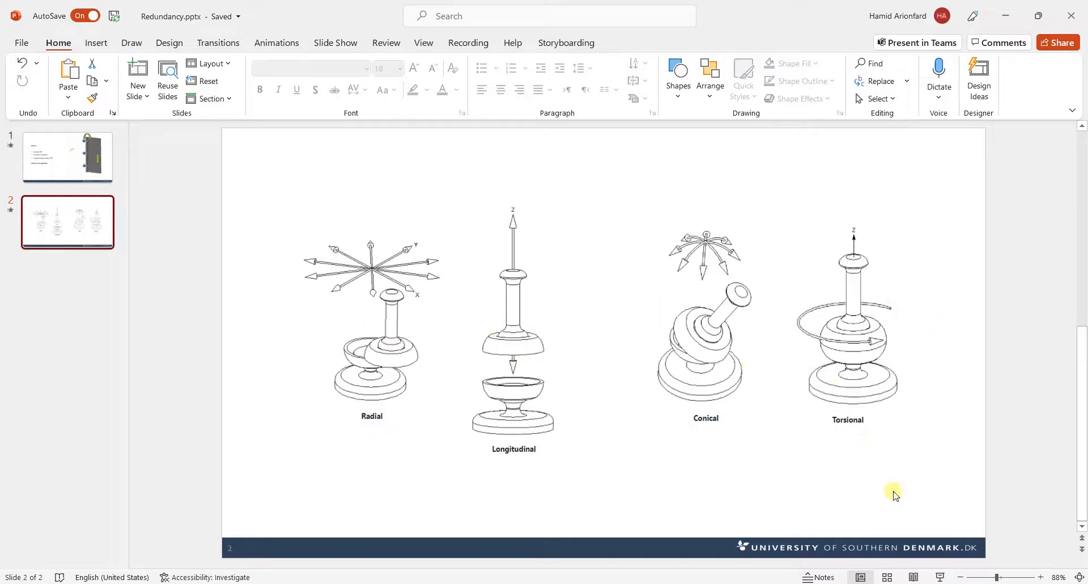
pyautogui.hotkey('alt', 'Tab')
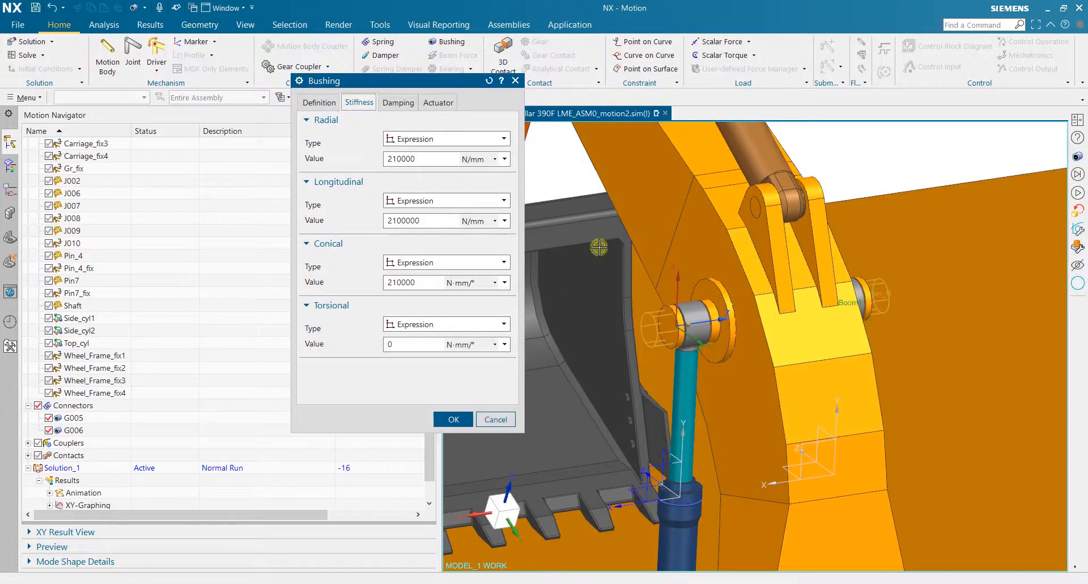
# Step: Try the General type for bushing G005, check its per-axis stiffness settings, and restore the Cylindrical type
pyautogui.click(320, 103)
pyautogui.click(341, 139)
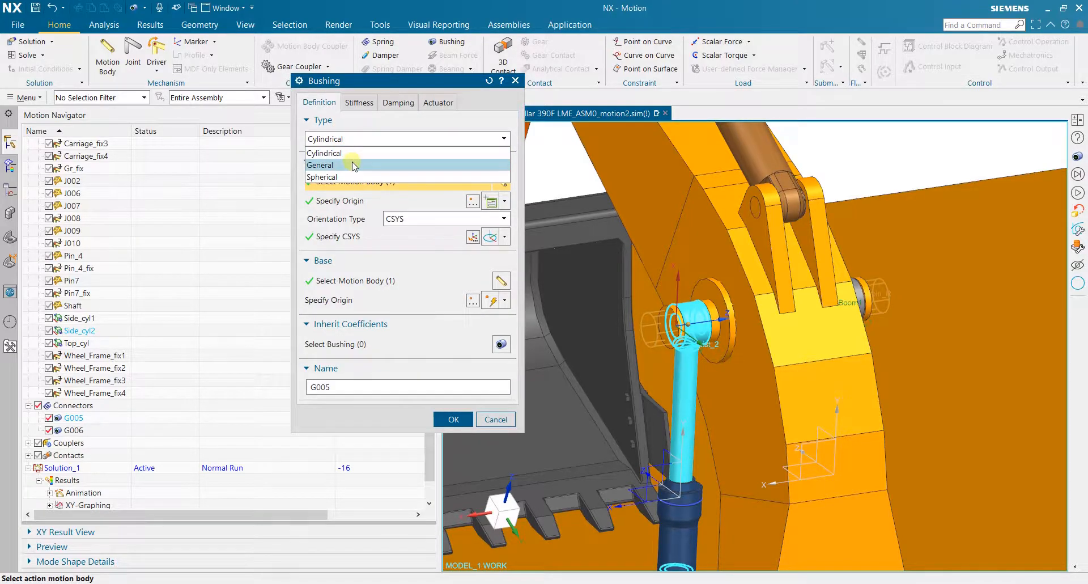
pyautogui.click(351, 165)
pyautogui.click(359, 102)
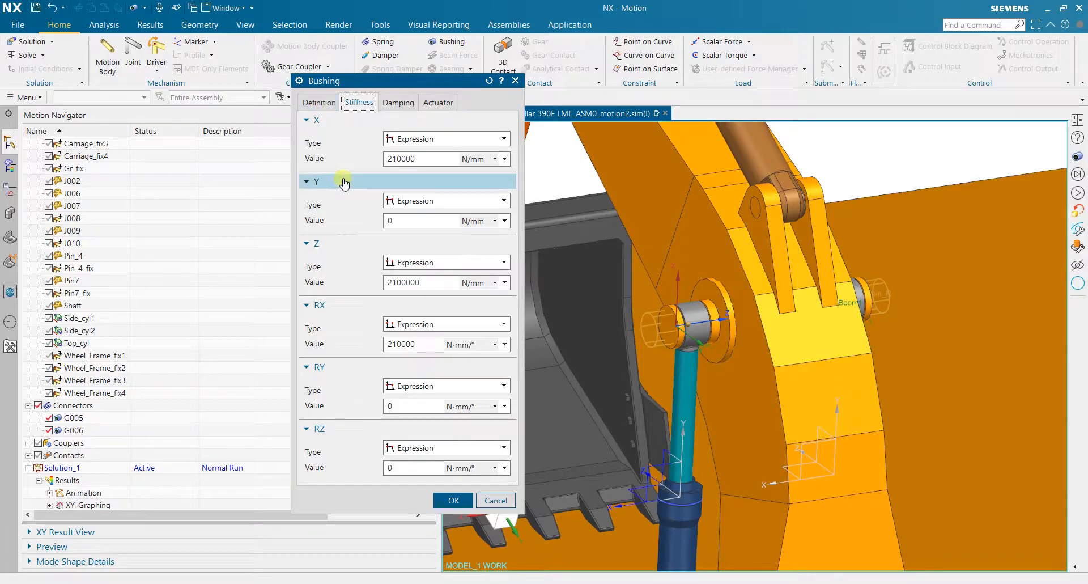
pyautogui.click(317, 103)
pyautogui.click(338, 139)
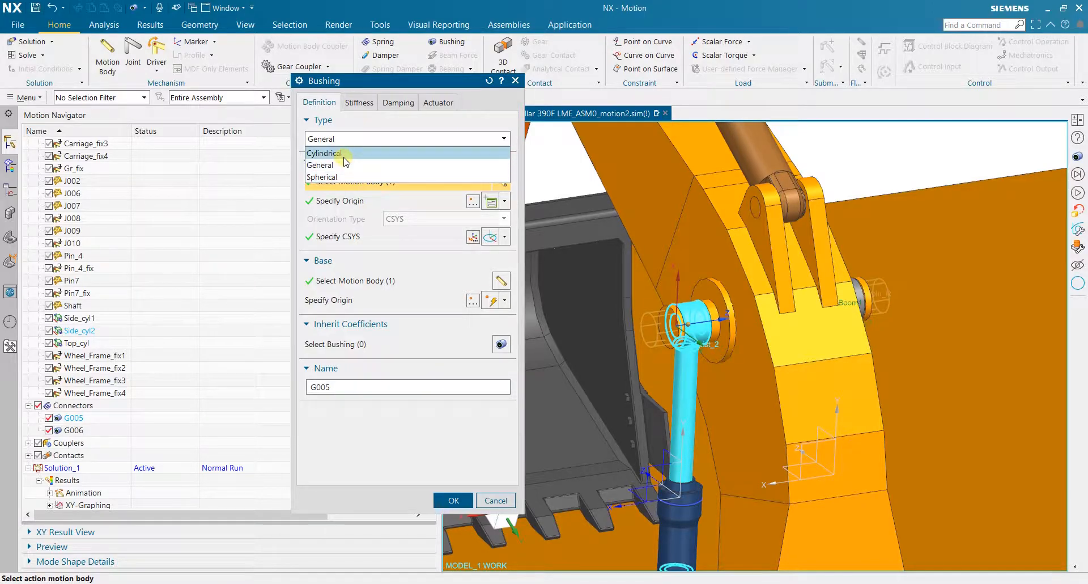
pyautogui.click(344, 155)
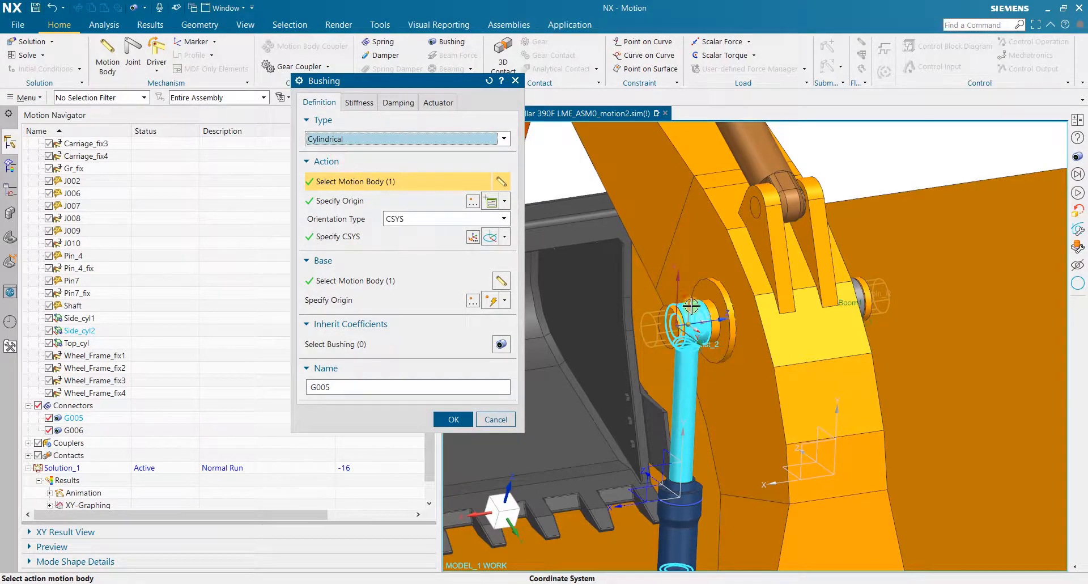
pyautogui.click(359, 103)
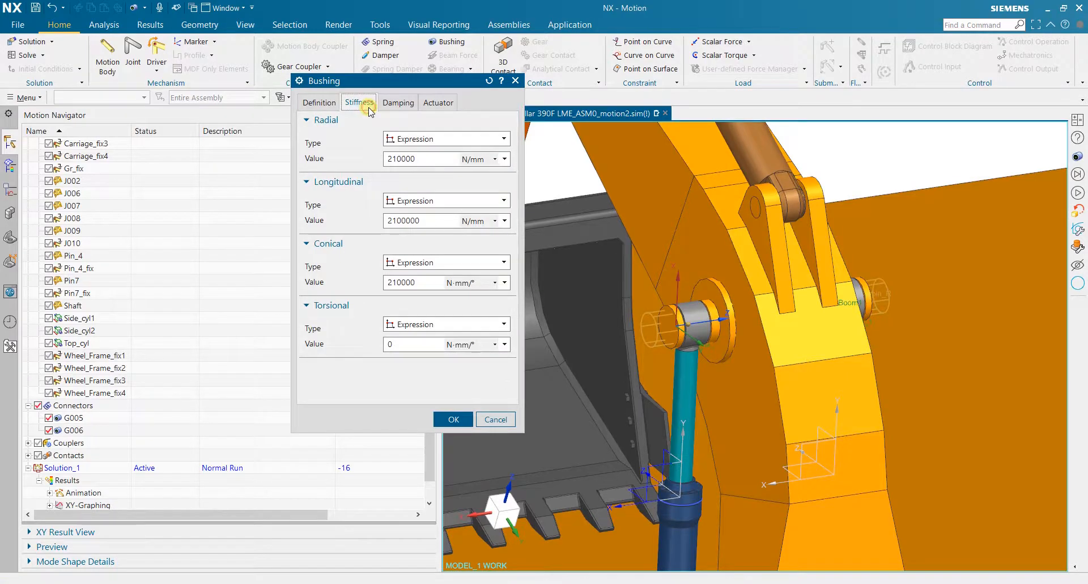
# Step: Review bushing G005's stiffness, damping and actuator settings against its axes on the boom pin, and accept the bushing definition
pyautogui.scroll(-3, 805, 283)
pyautogui.scroll(3, 808, 282)
pyautogui.moveTo(853, 196); pyautogui.dragTo(875, 189, button='middle')
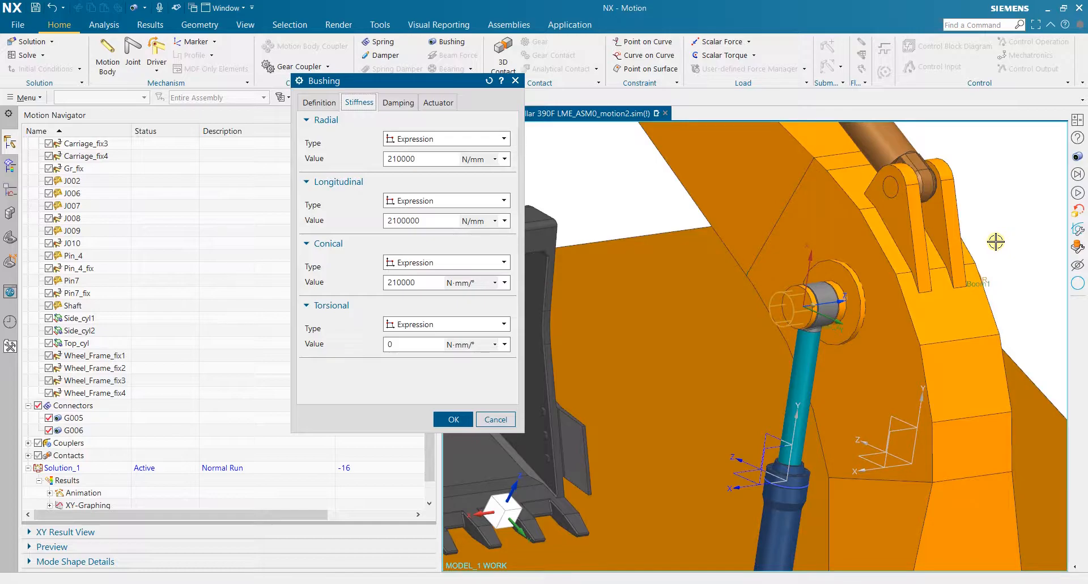
pyautogui.scroll(2, 995, 241)
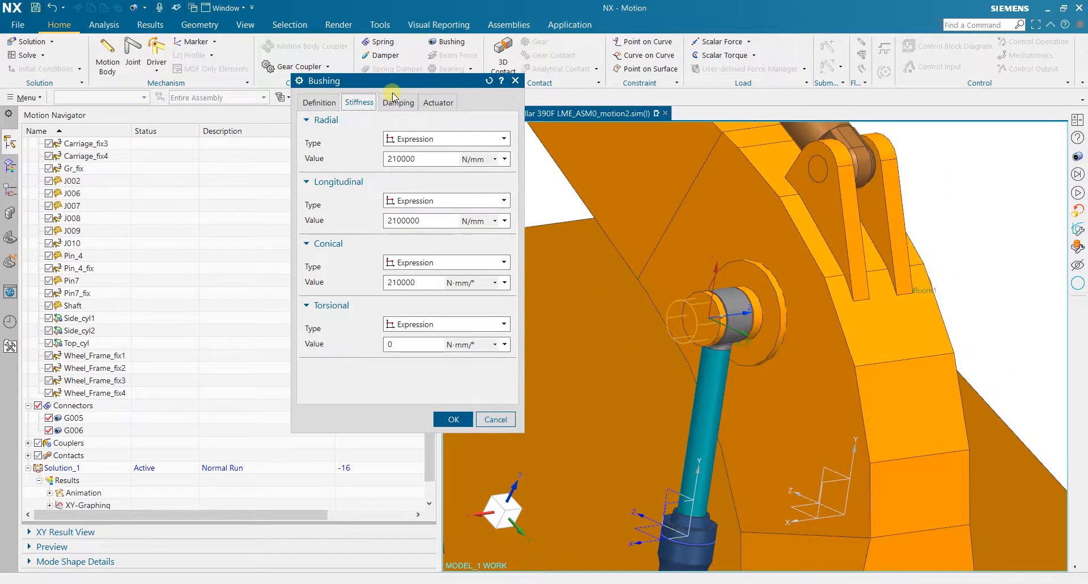
pyautogui.click(396, 99)
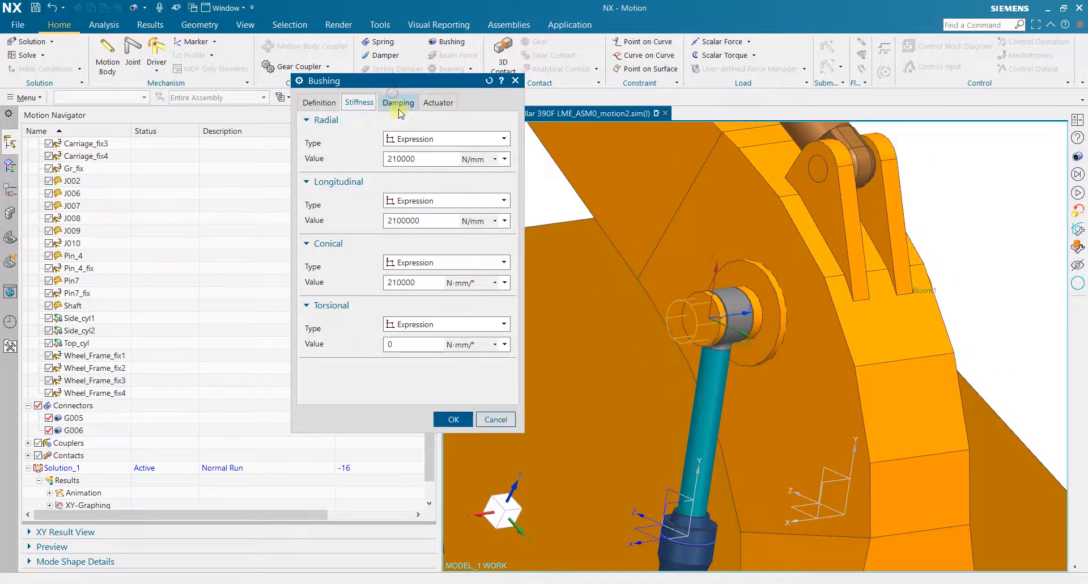
pyautogui.click(370, 105)
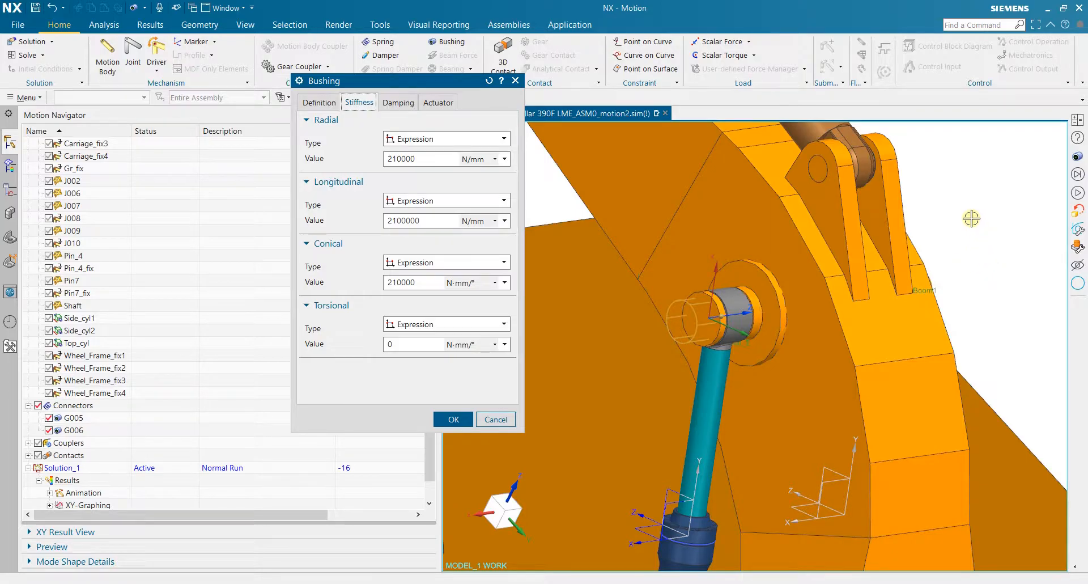
pyautogui.scroll(2, 971, 218)
pyautogui.click(438, 102)
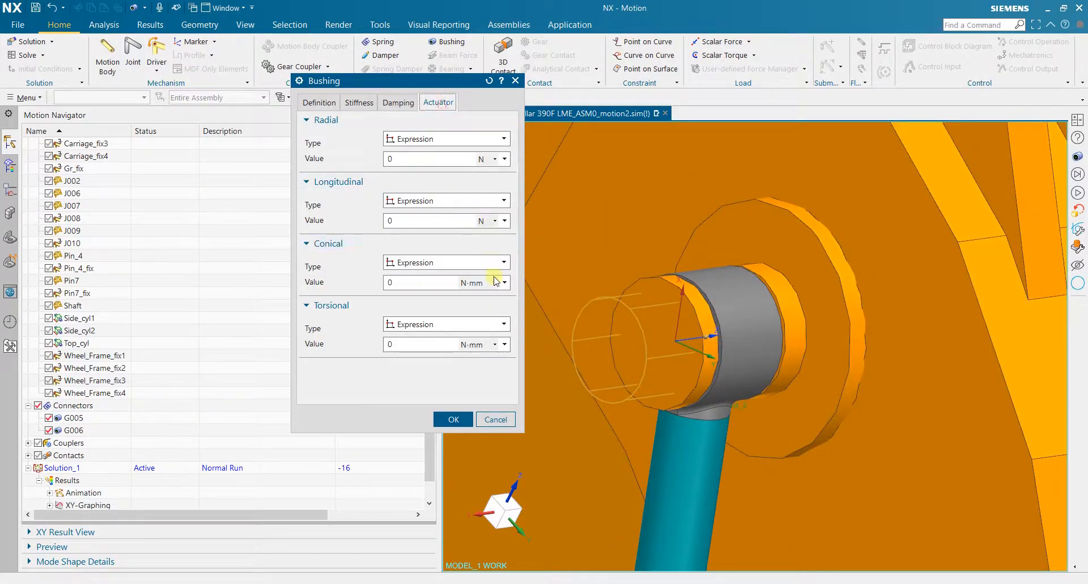
pyautogui.scroll(-3, 708, 292)
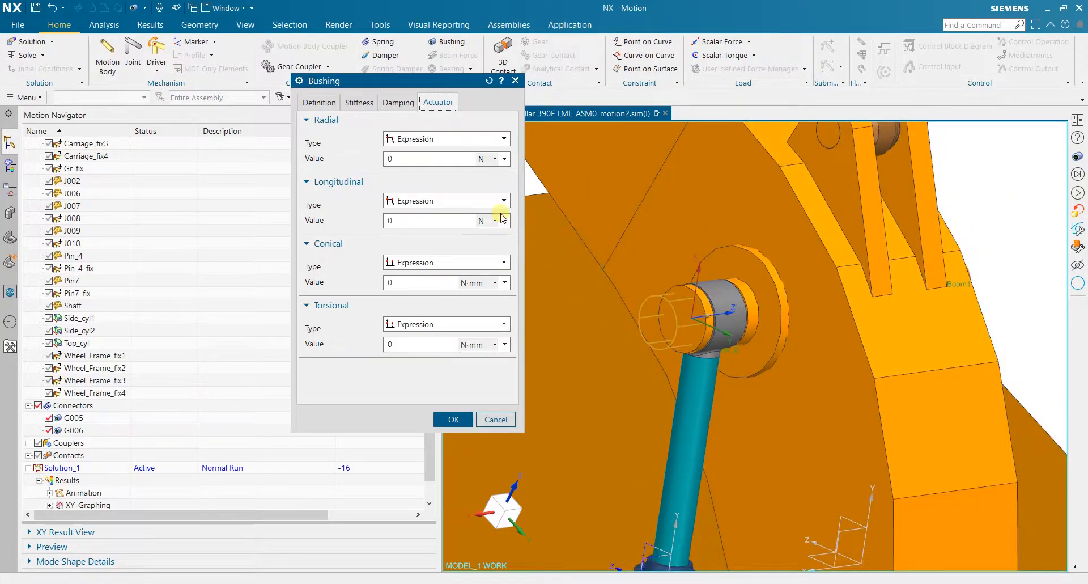
pyautogui.click(453, 418)
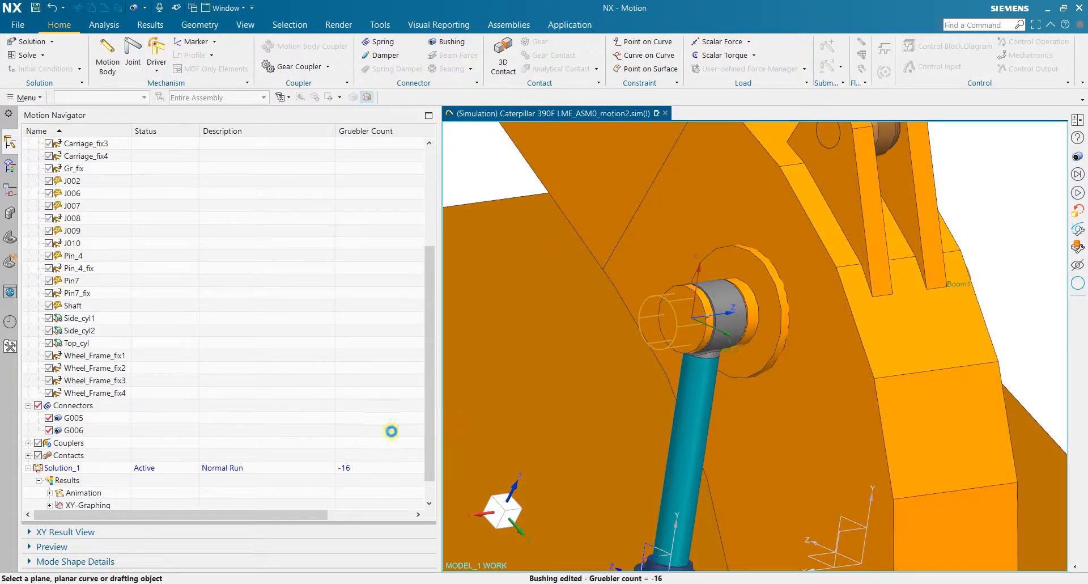
# Step: Edit bushing G006 to inherit its coefficients from bushing G005, and check the stiffness values before accepting
pyautogui.click(98, 426)
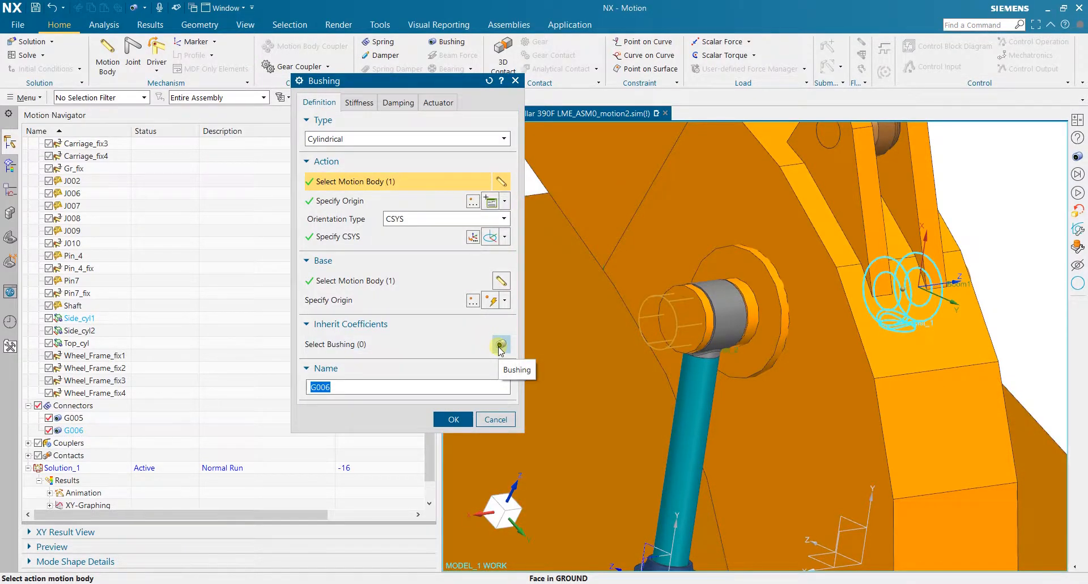
pyautogui.click(500, 346)
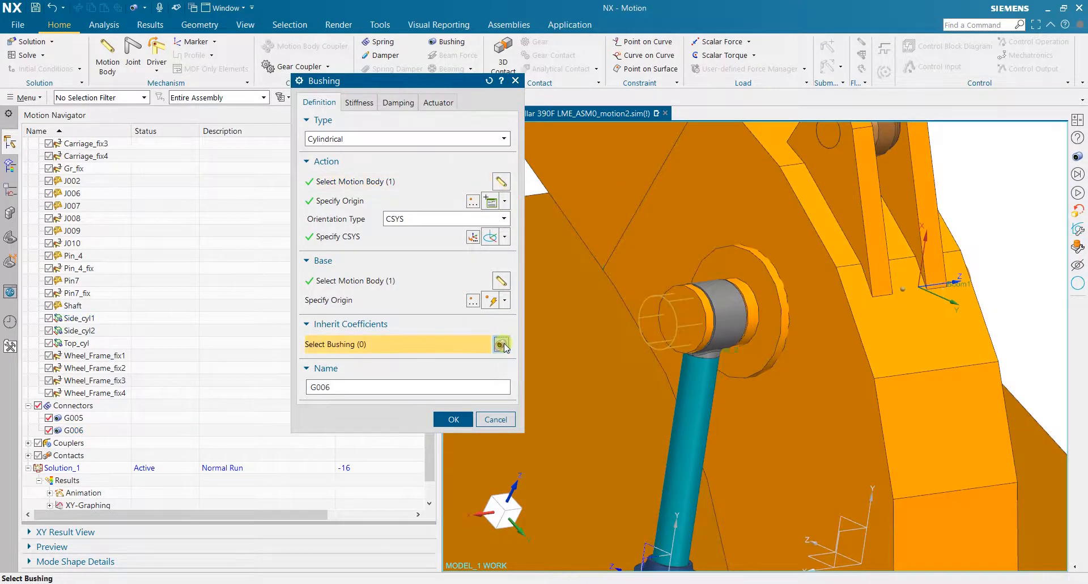
pyautogui.click(89, 417)
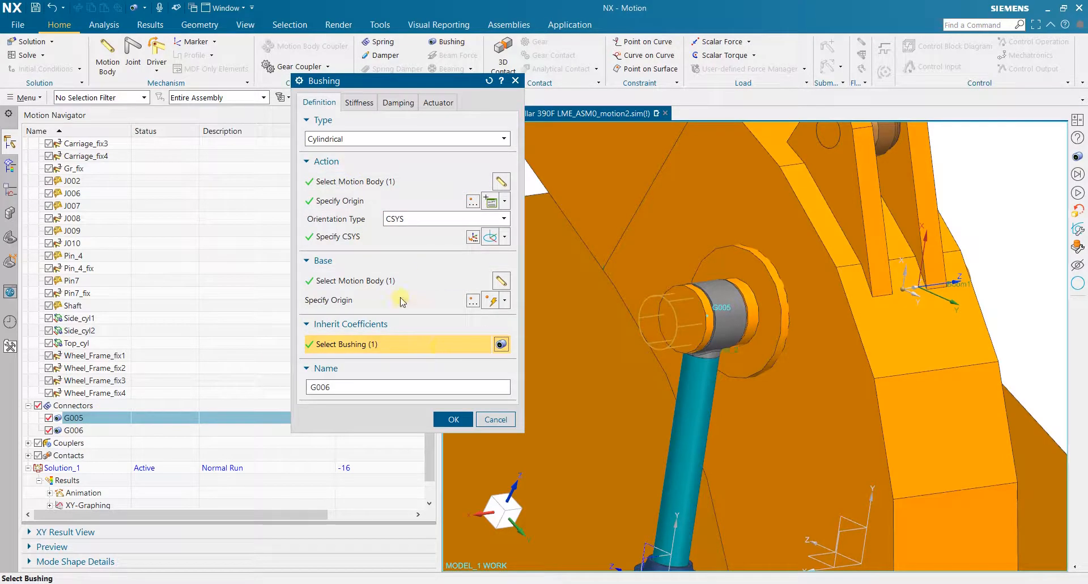
pyautogui.click(358, 104)
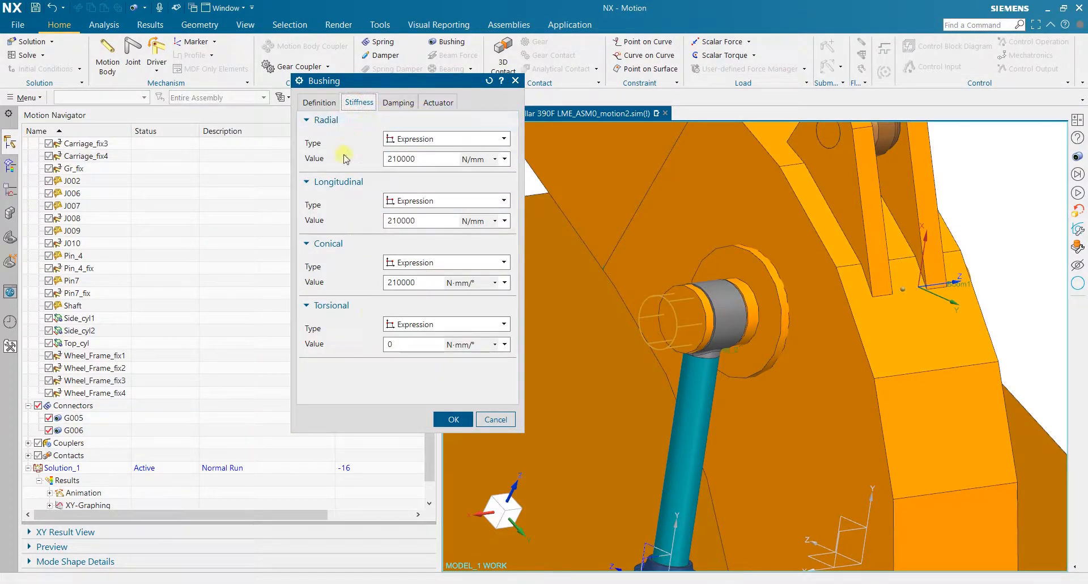
pyautogui.click(454, 418)
# Step: Save the simulation and solve Solution_1, minimizing the solver's information window
pyautogui.moveTo(895, 272); pyautogui.dragTo(964, 253, button='middle')
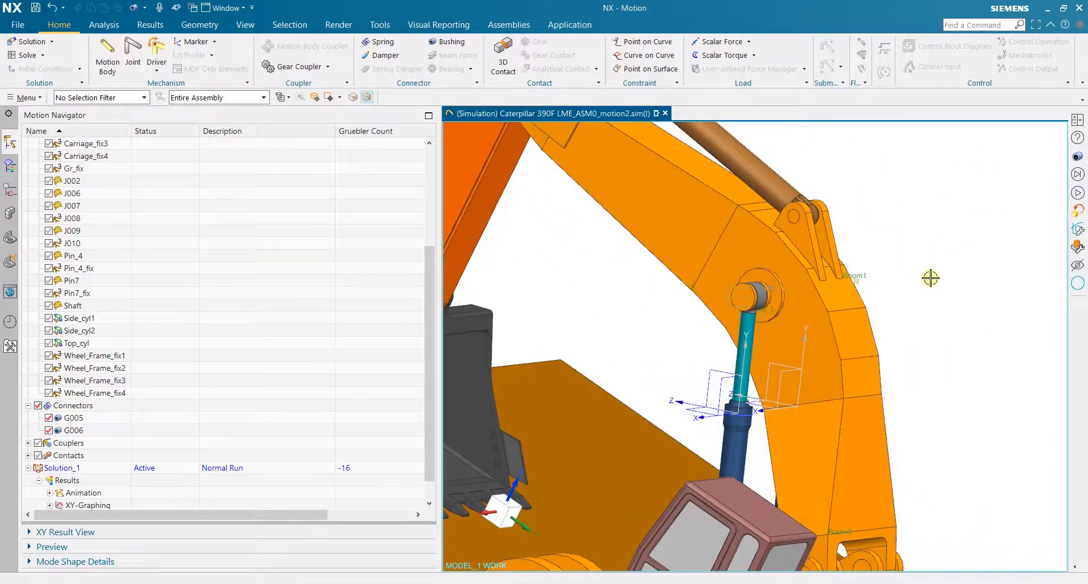
pyautogui.hotkey('ctrl', 's')
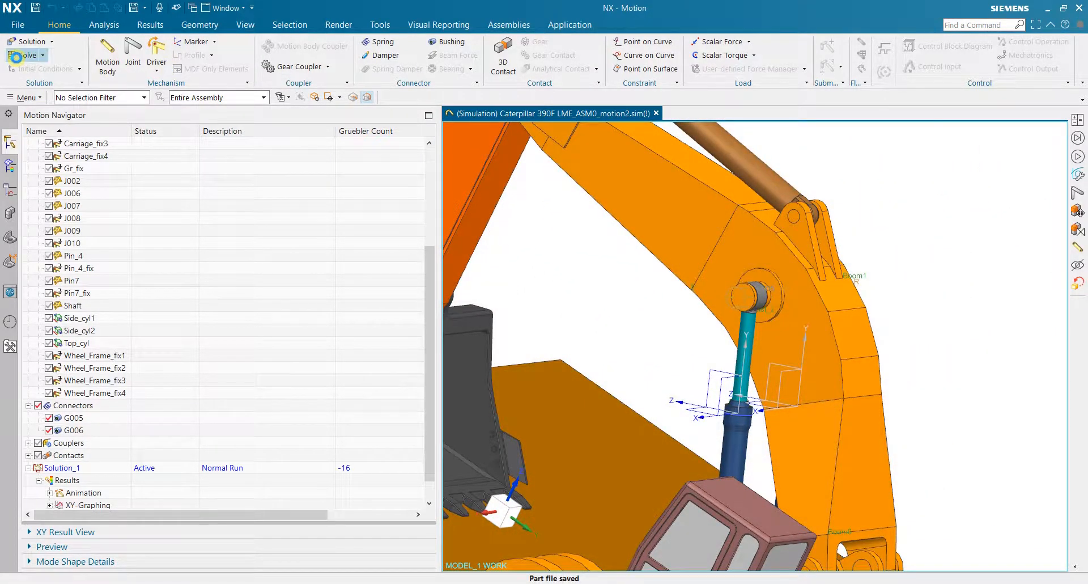
pyautogui.scroll(4, 202, 173)
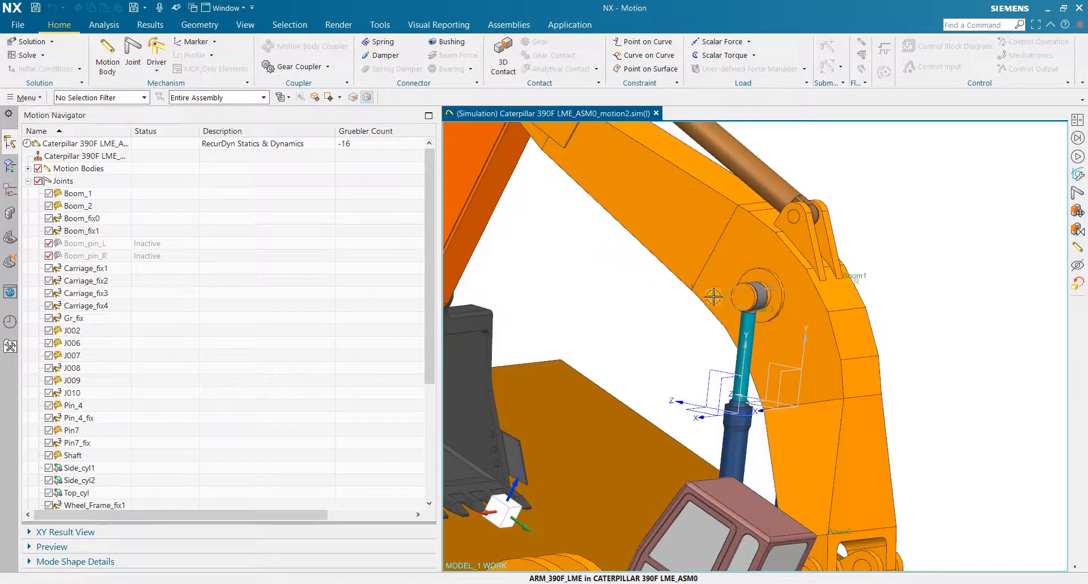
pyautogui.click(23, 55)
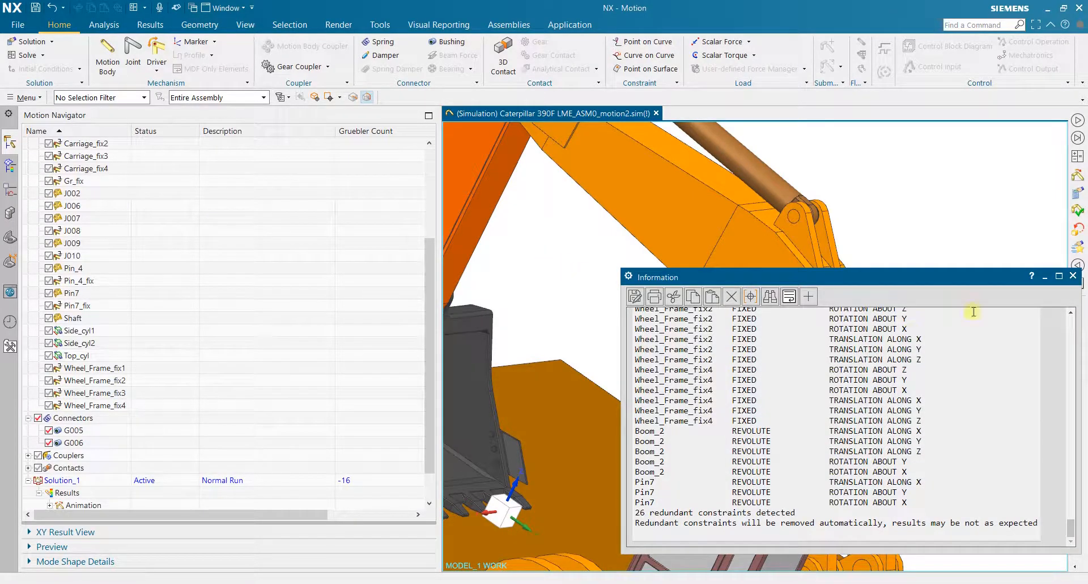
pyautogui.click(1046, 279)
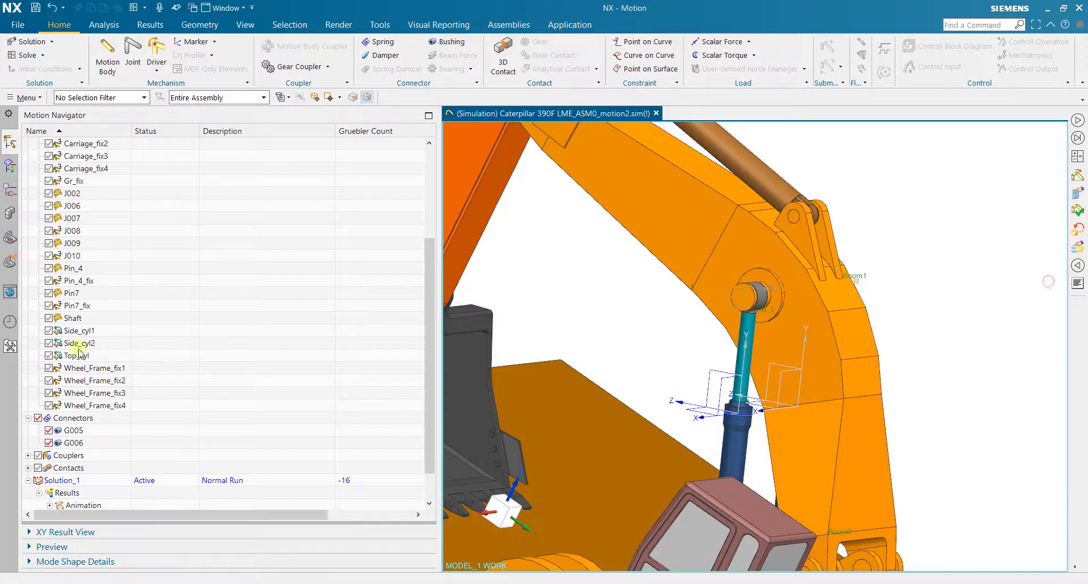
# Step: Plot the relative force magnitude of joint Side_cyl1 from Solution_1 and shift the graph window clear of the navigator
pyautogui.scroll(-1, 85, 346)
pyautogui.click(95, 297)
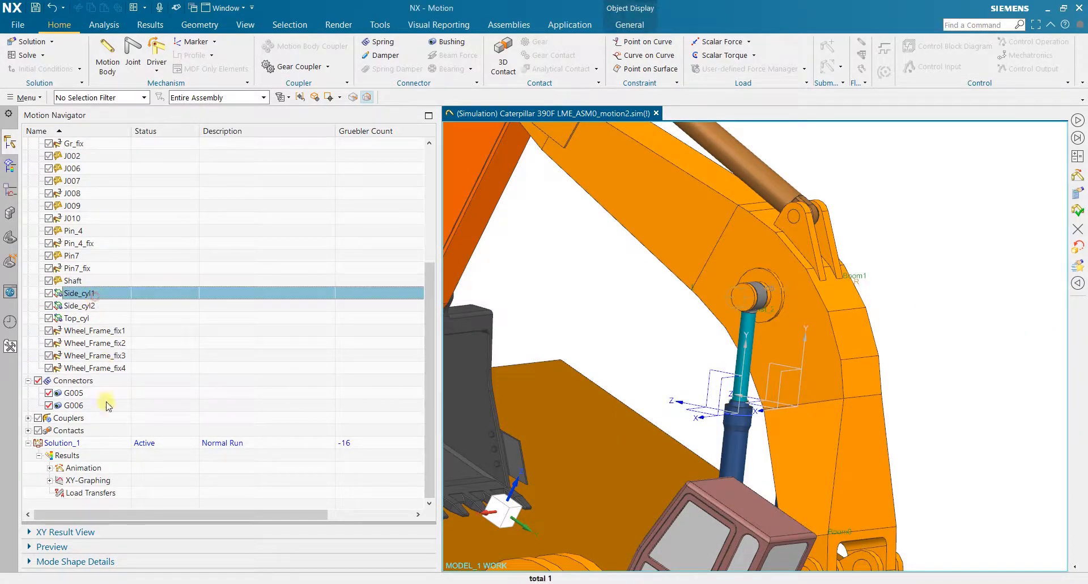
pyautogui.click(103, 530)
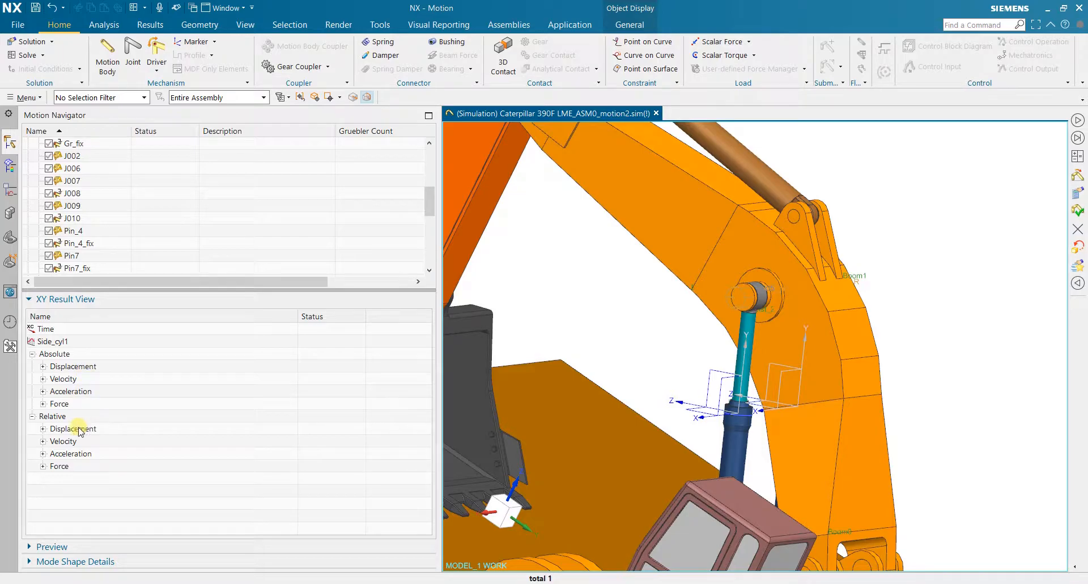
pyautogui.click(43, 466)
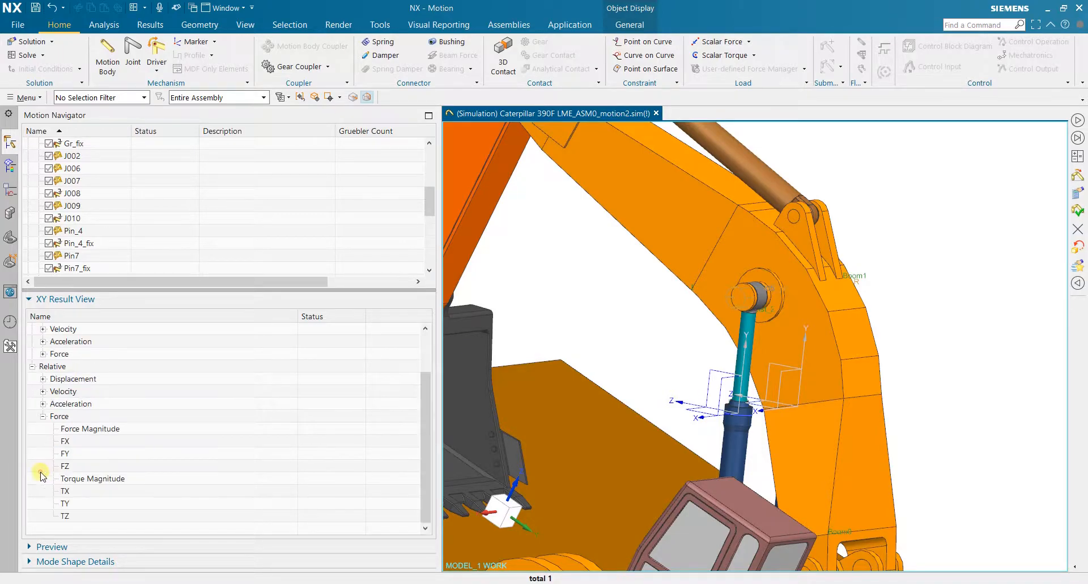
pyautogui.doubleClick(100, 430)
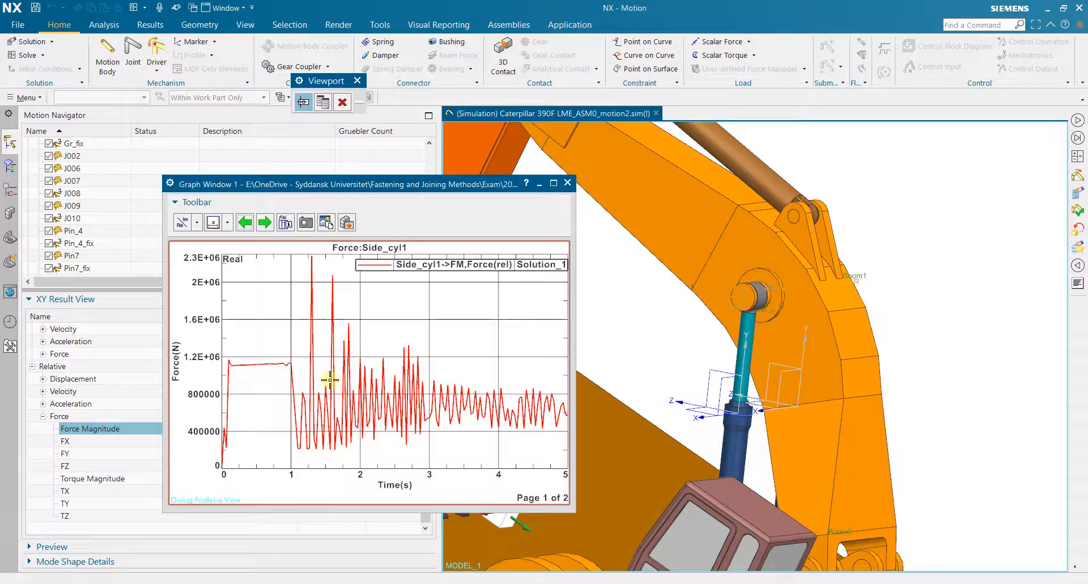
pyautogui.moveTo(397, 185); pyautogui.dragTo(567, 189)
# Step: Plot the relative force magnitude of joint Side_cyl2 and move the graph window off the boom
pyautogui.scroll(-3, 176, 192)
pyautogui.scroll(3, 175, 193)
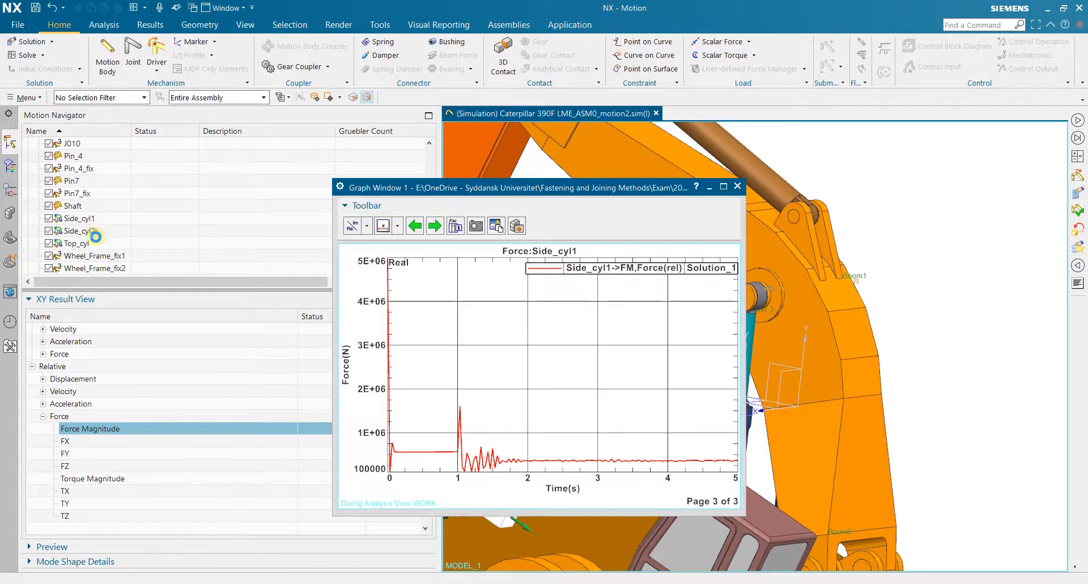
pyautogui.click(94, 232)
pyautogui.click(41, 466)
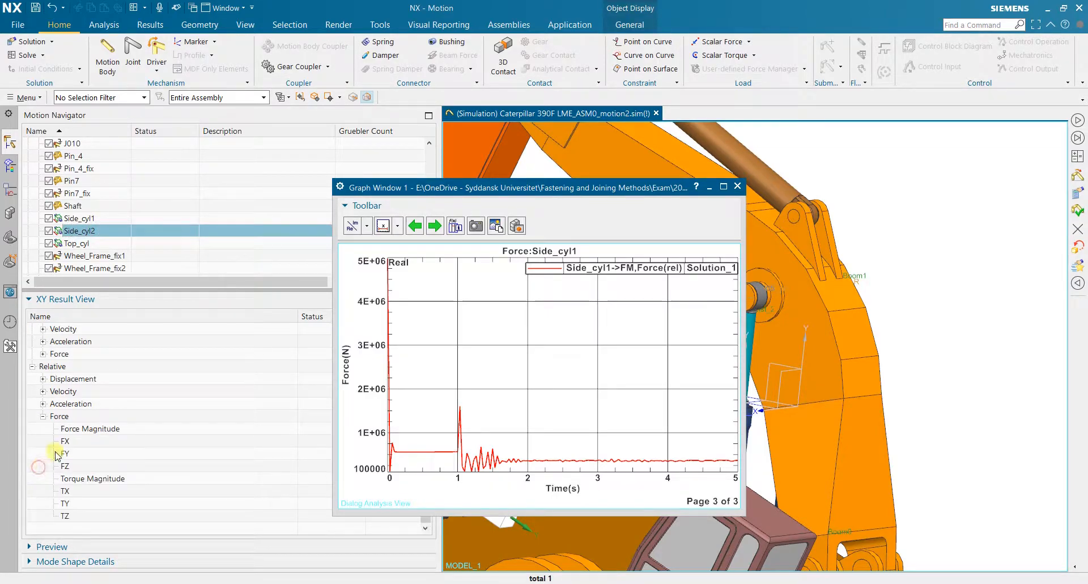
pyautogui.doubleClick(74, 431)
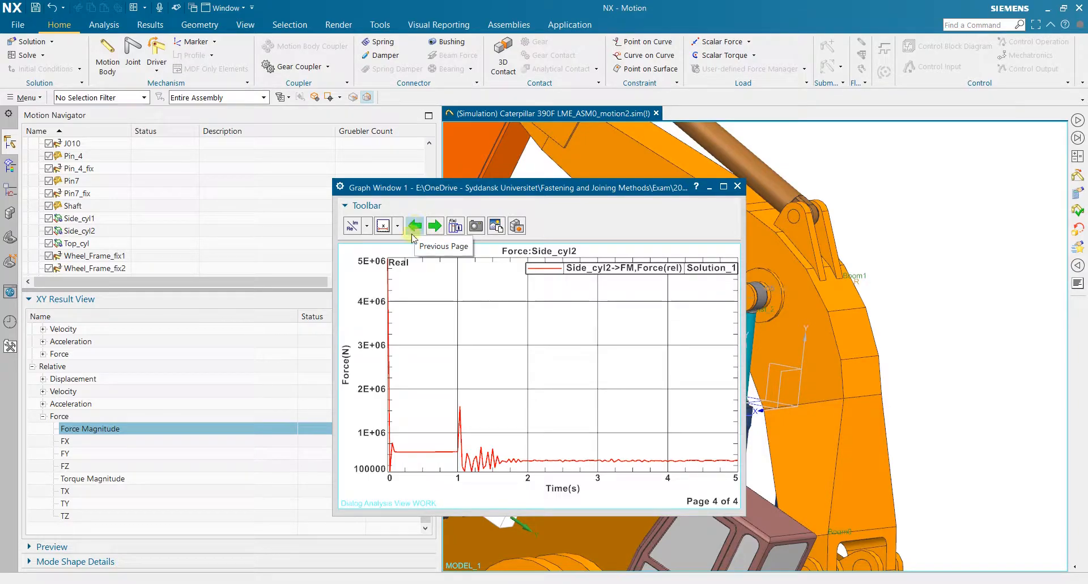
pyautogui.moveTo(437, 191); pyautogui.dragTo(236, 145)
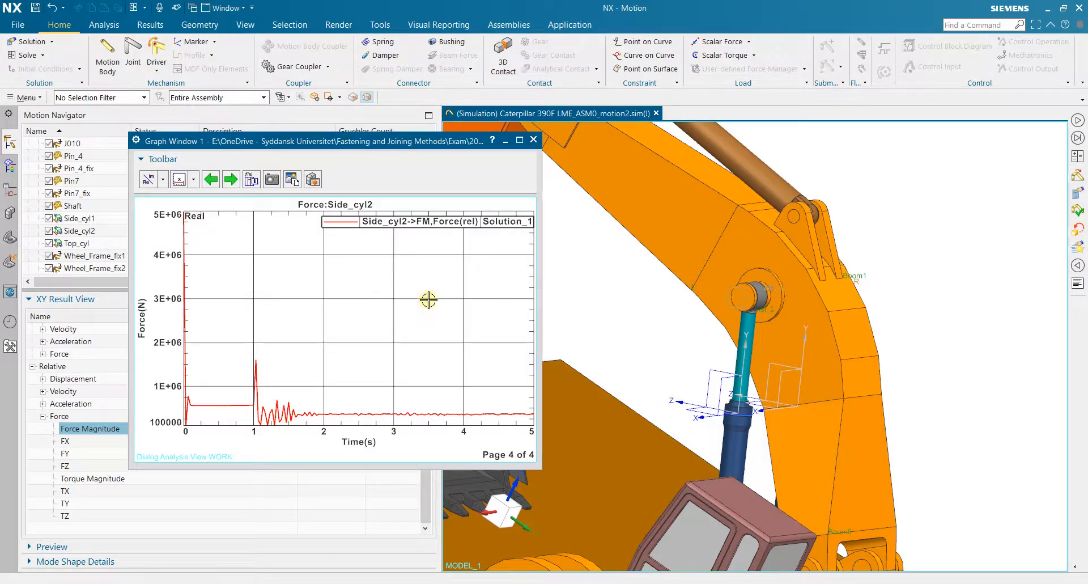
# Step: Examine the side cylinder's pin connection on the boom up close beside the force graph
pyautogui.scroll(-5, 674, 333)
pyautogui.scroll(5, 731, 289)
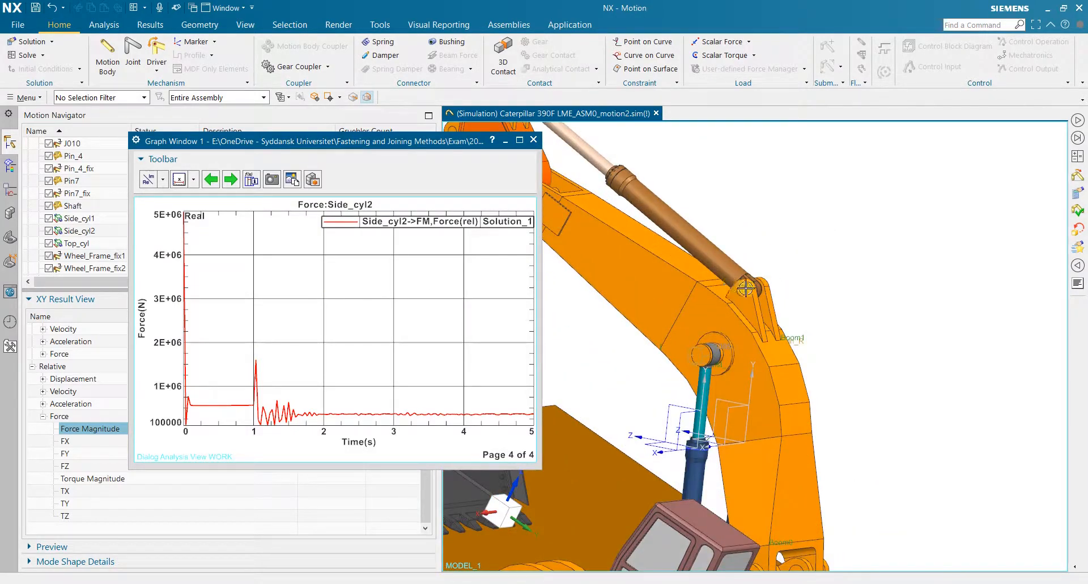
pyautogui.moveTo(812, 328); pyautogui.dragTo(759, 323, button='middle')
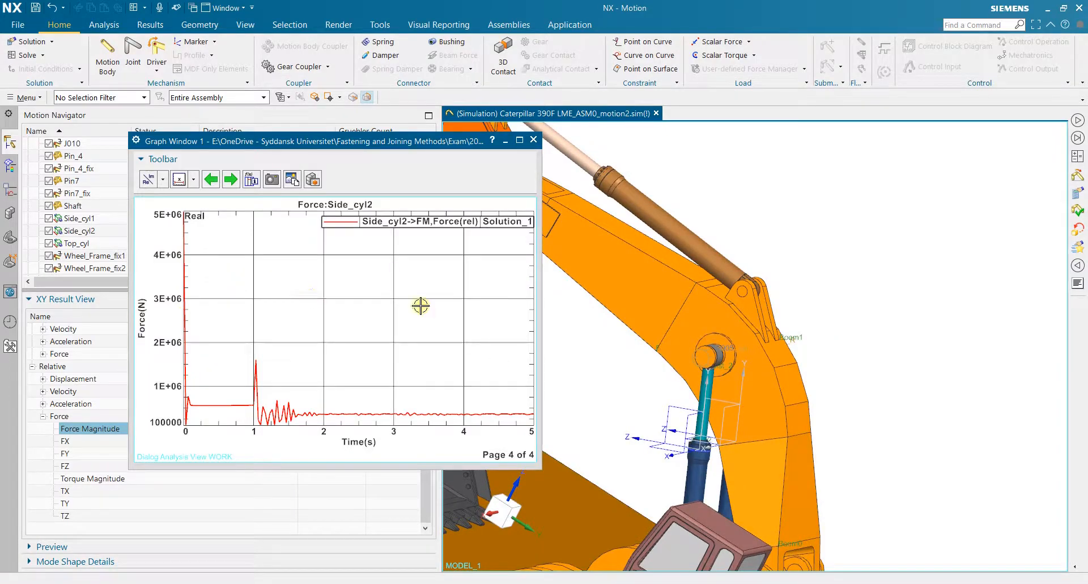
pyautogui.scroll(3, 697, 360)
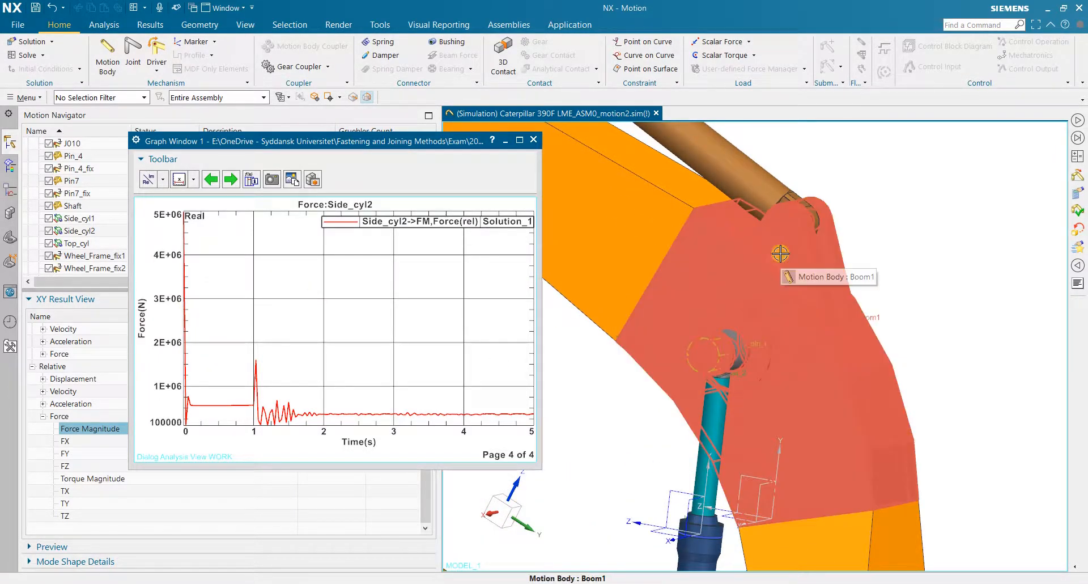
pyautogui.scroll(3, 686, 408)
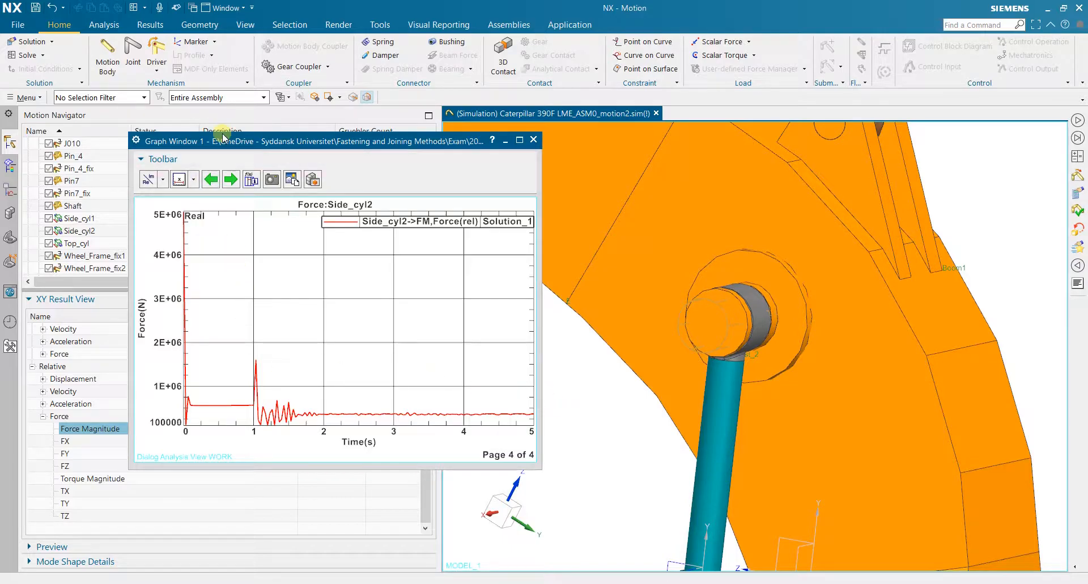
# Step: Compare the new Side_cyl1 and Side_cyl2 force magnitude graphs by switching back and forth between their pages
pyautogui.click(229, 180)
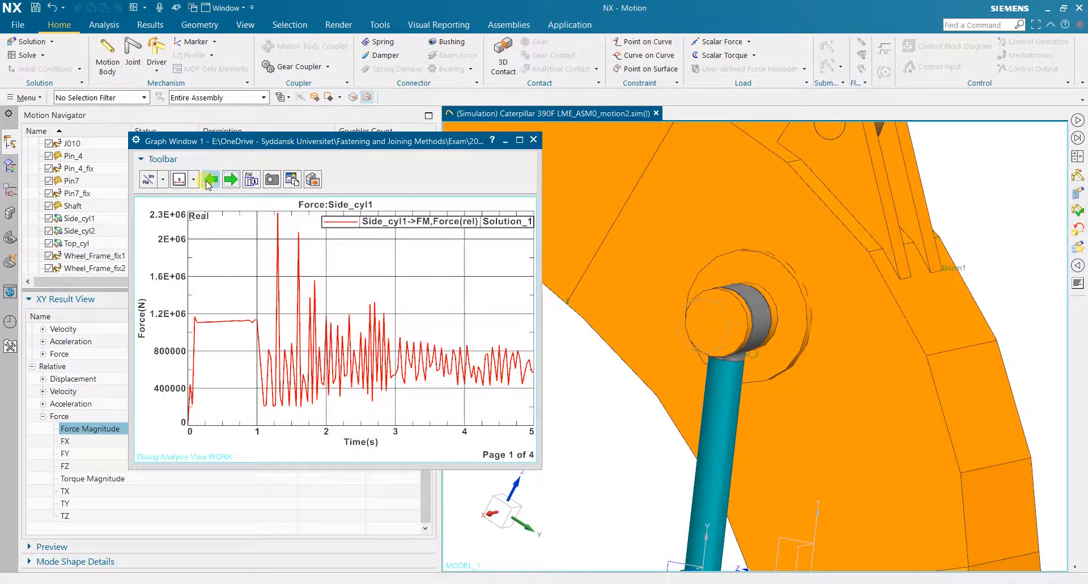
pyautogui.click(210, 180)
pyautogui.click(211, 180)
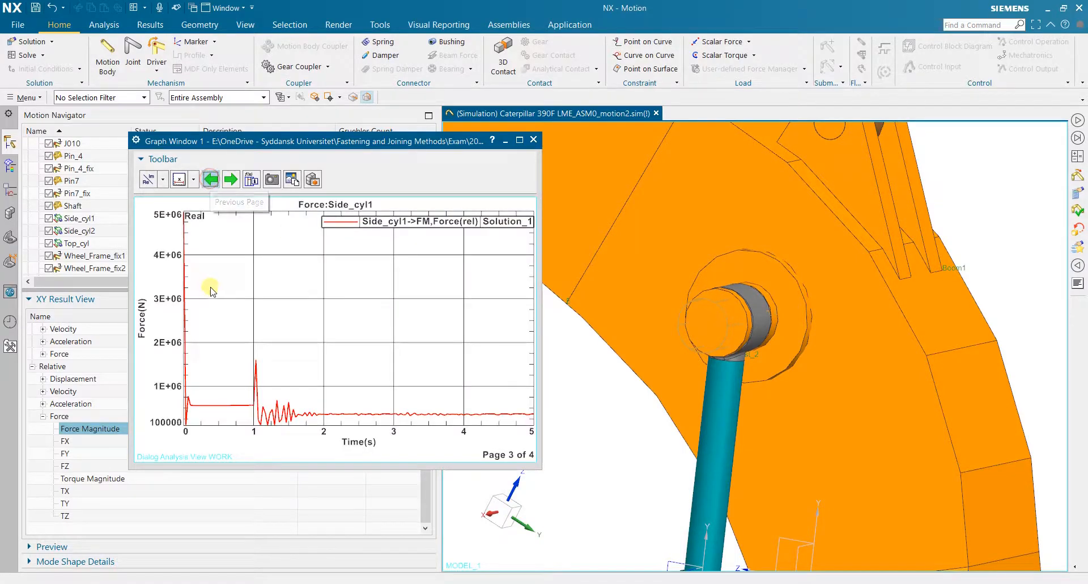
pyautogui.click(230, 179)
pyautogui.click(214, 181)
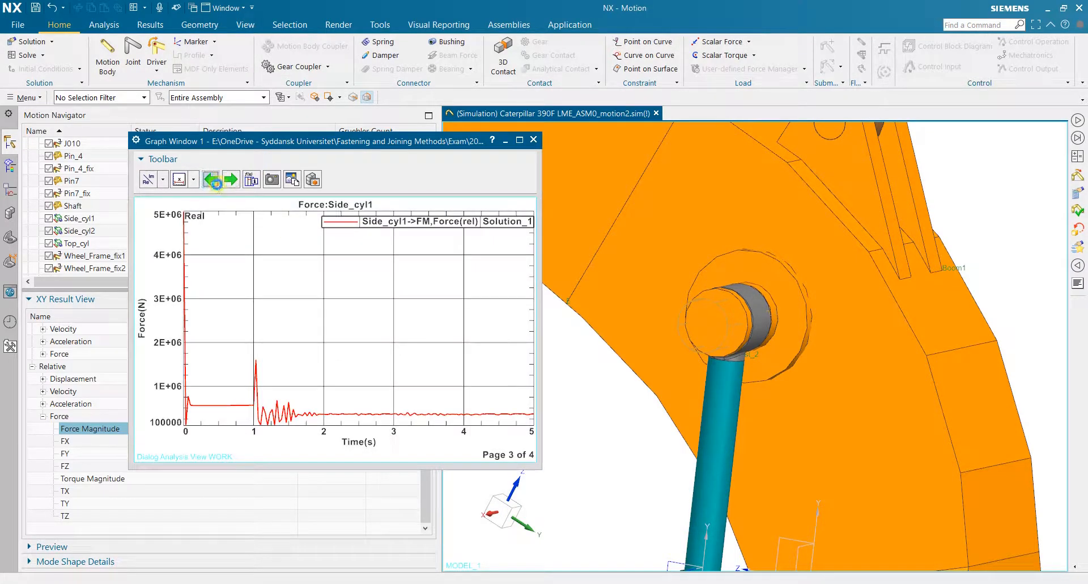
pyautogui.click(231, 180)
pyautogui.click(211, 180)
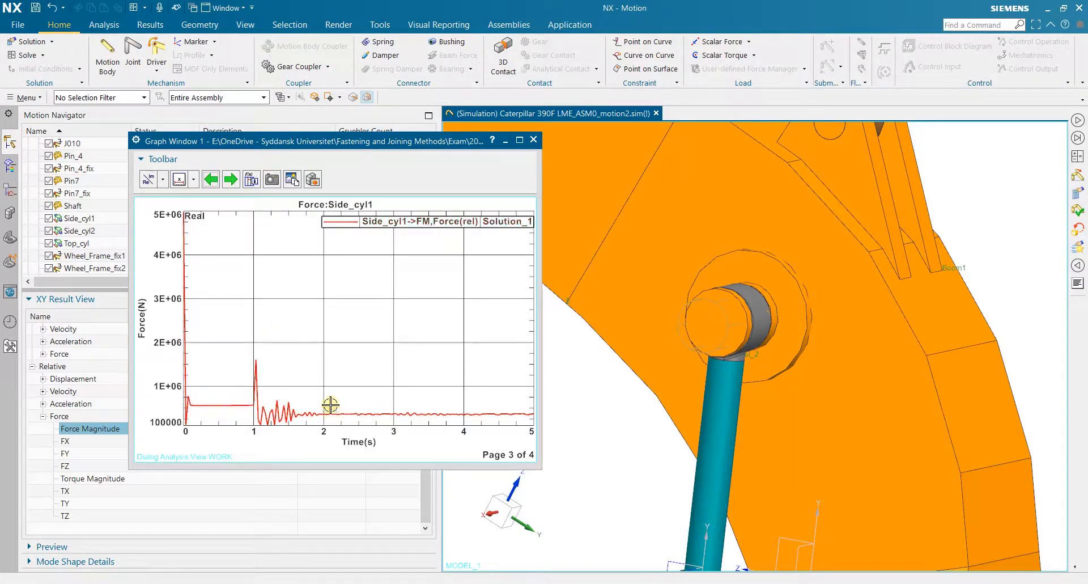
# Step: Compare the earlier Side_cyl1 force graph on page 1 with the bushing-based graphs on pages 3 and 4
pyautogui.click(212, 179)
pyautogui.click(212, 179)
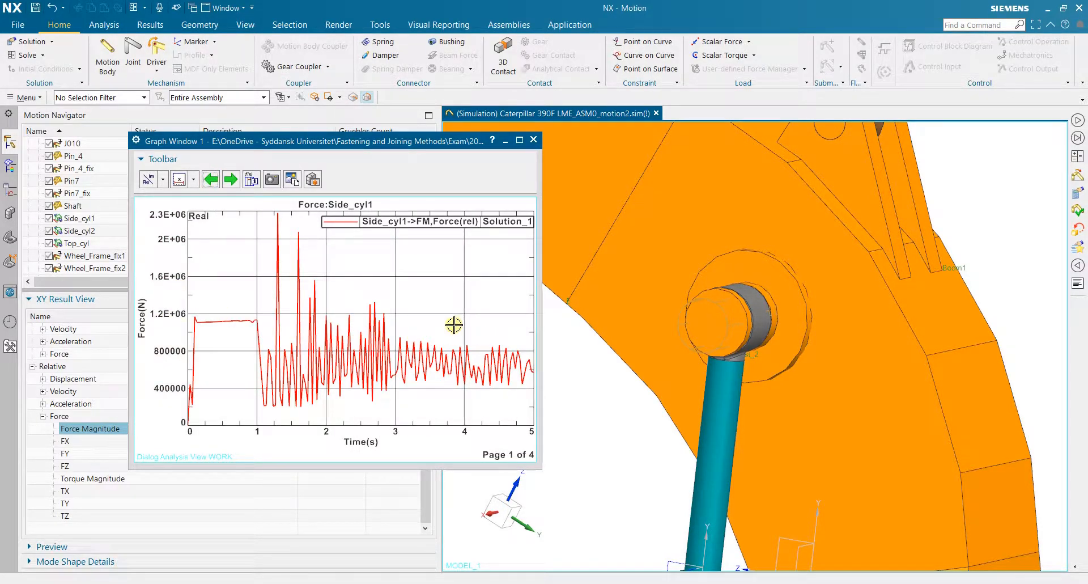
pyautogui.click(230, 179)
pyautogui.click(231, 180)
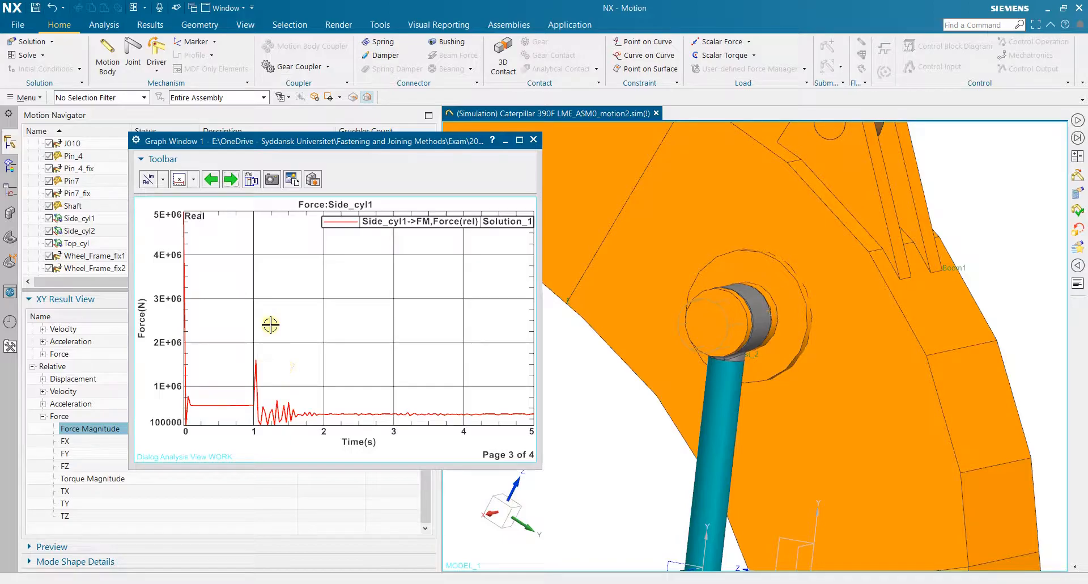
pyautogui.click(230, 179)
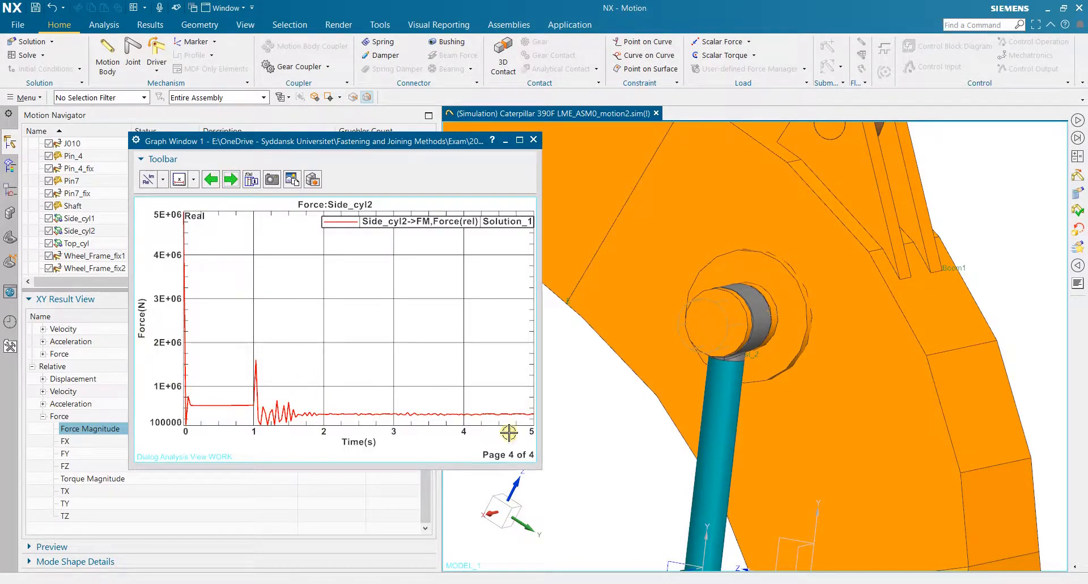
# Step: Minimize the force graph and play the solved motion animation with the excavator in a straight side view
pyautogui.scroll(-4, 565, 417)
pyautogui.moveTo(805, 357); pyautogui.dragTo(616, 318, button='middle')
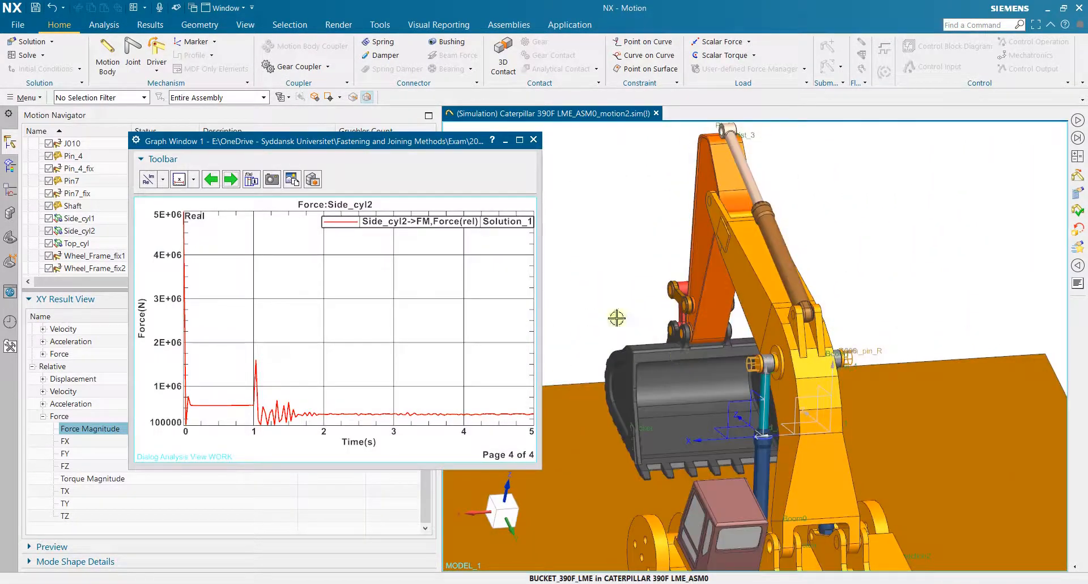
pyautogui.moveTo(752, 252); pyautogui.dragTo(869, 227, button='middle')
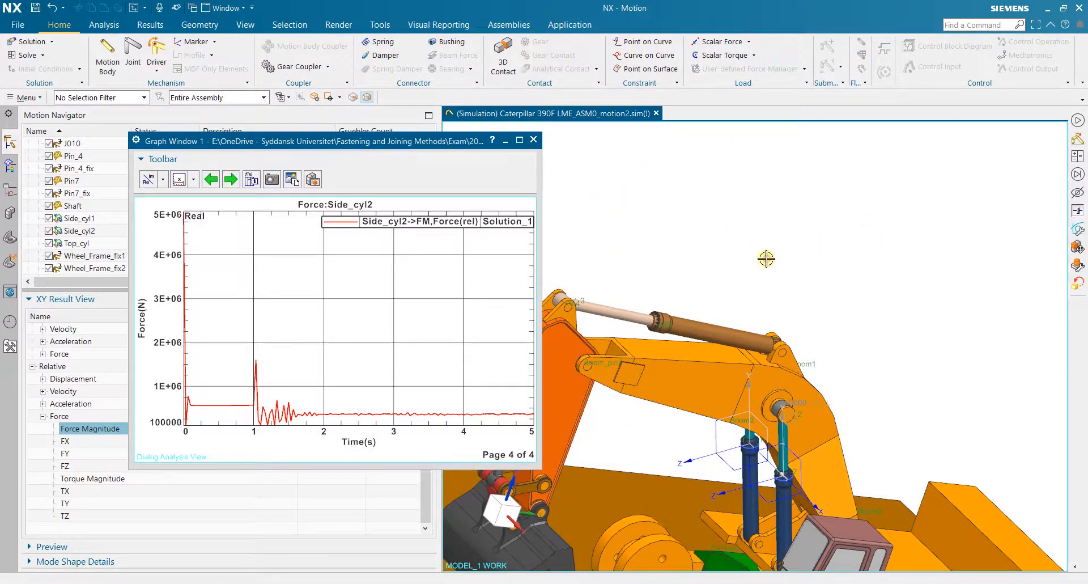
pyautogui.press('F8')
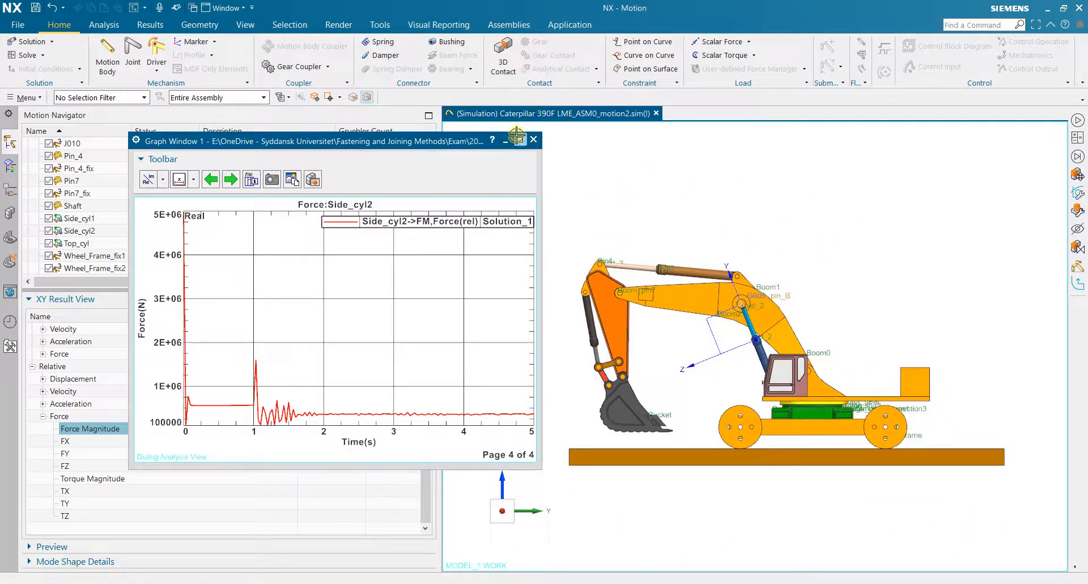
pyautogui.click(505, 142)
pyautogui.click(150, 25)
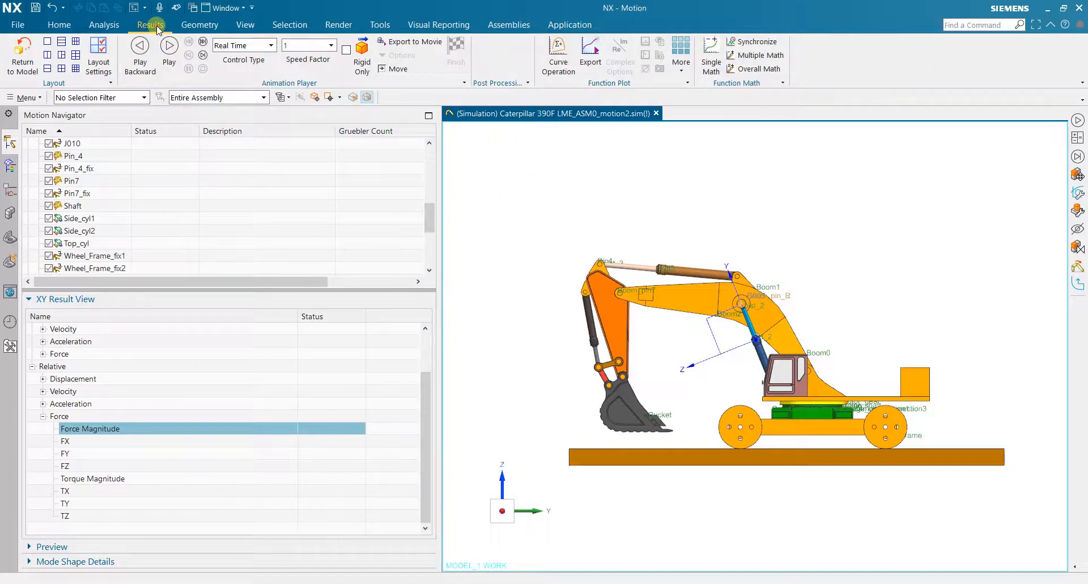
pyautogui.click(168, 54)
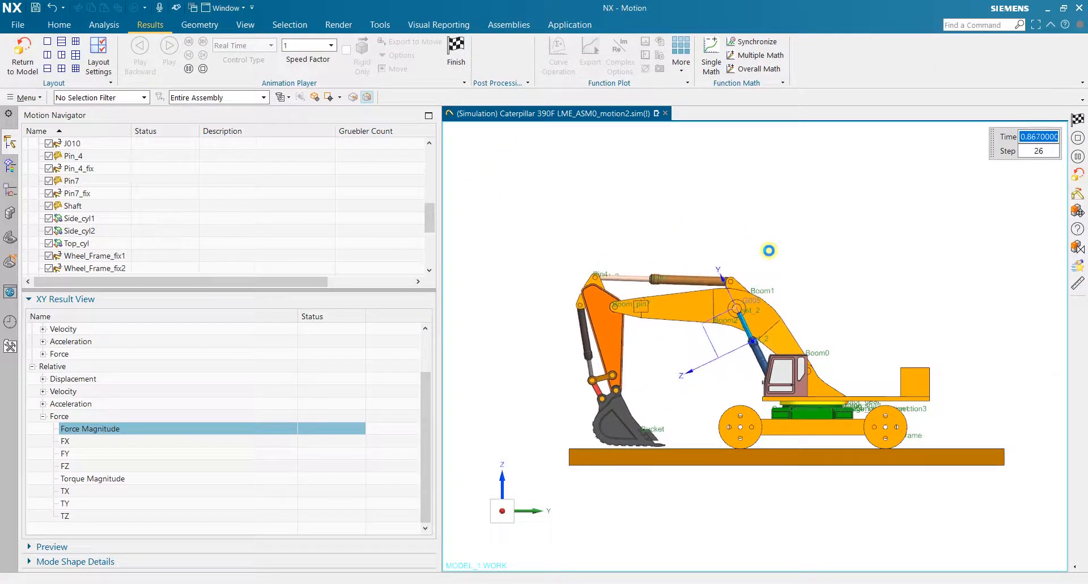
pyautogui.scroll(2, 771, 254)
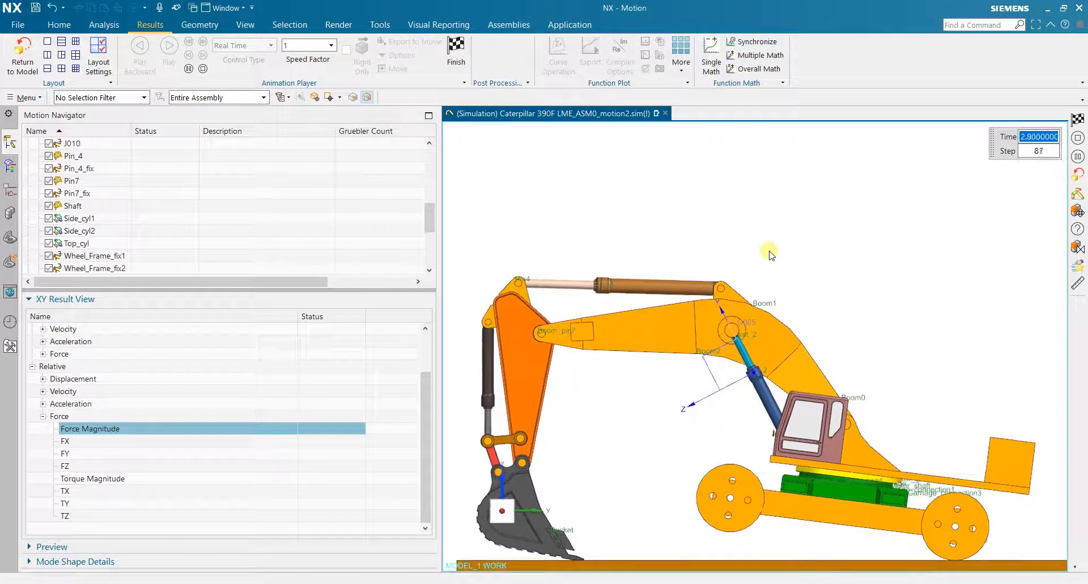